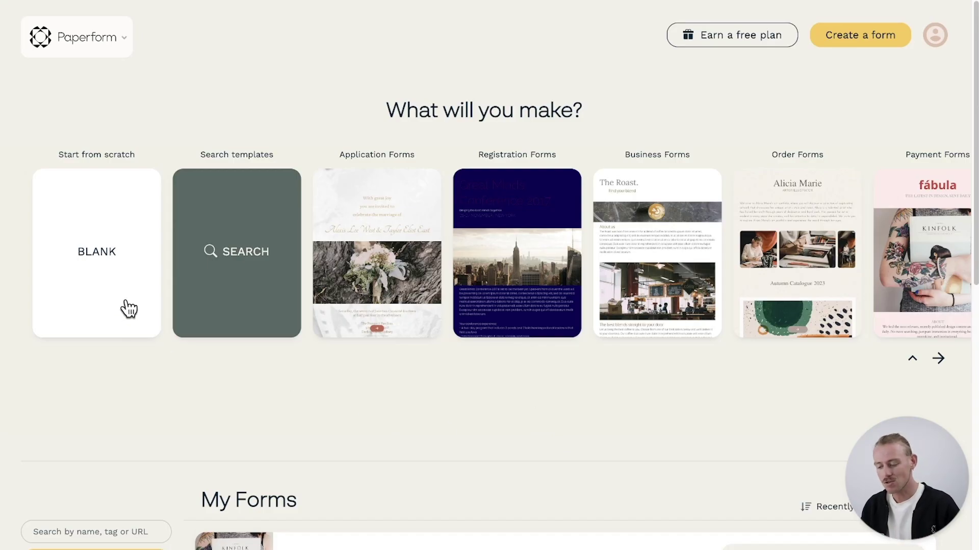
# - Search the form templates for 'surv' and scroll through the results
pyautogui.click(238, 299)
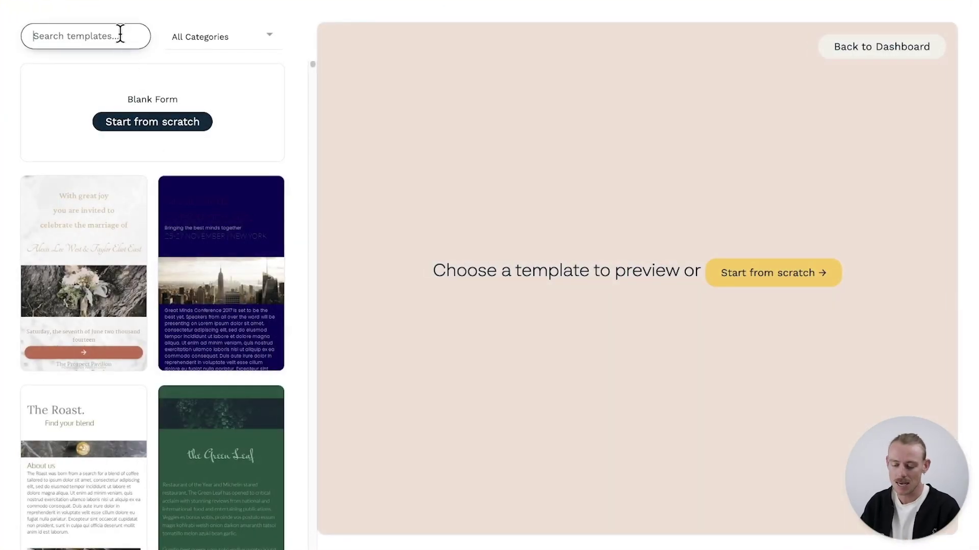
pyautogui.click(120, 35)
pyautogui.write('survey')
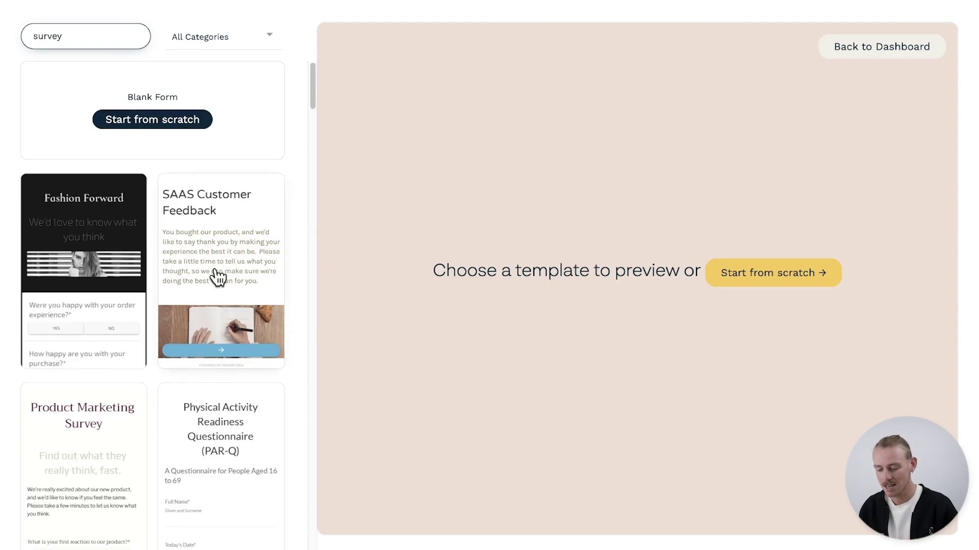
pyautogui.scroll(-7, 218, 278)
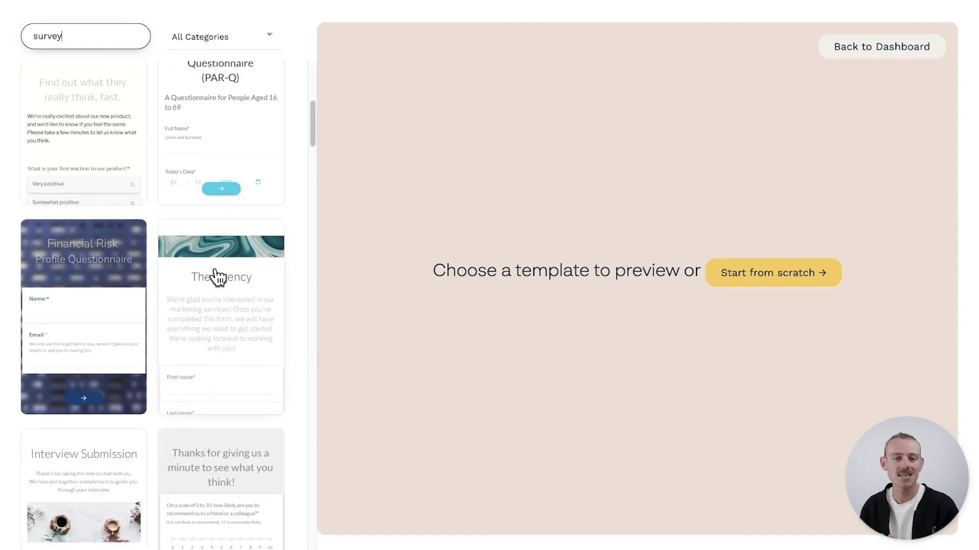
pyautogui.scroll(-4, 218, 278)
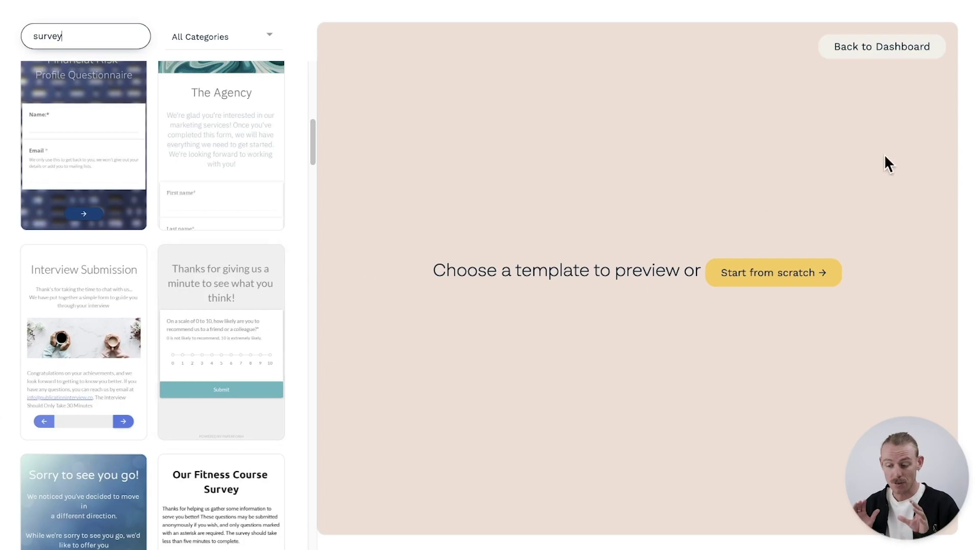
# - Start a blank form from the dashboard and try sample answers: rating 4, Group session first, Penny
pyautogui.click(933, 46)
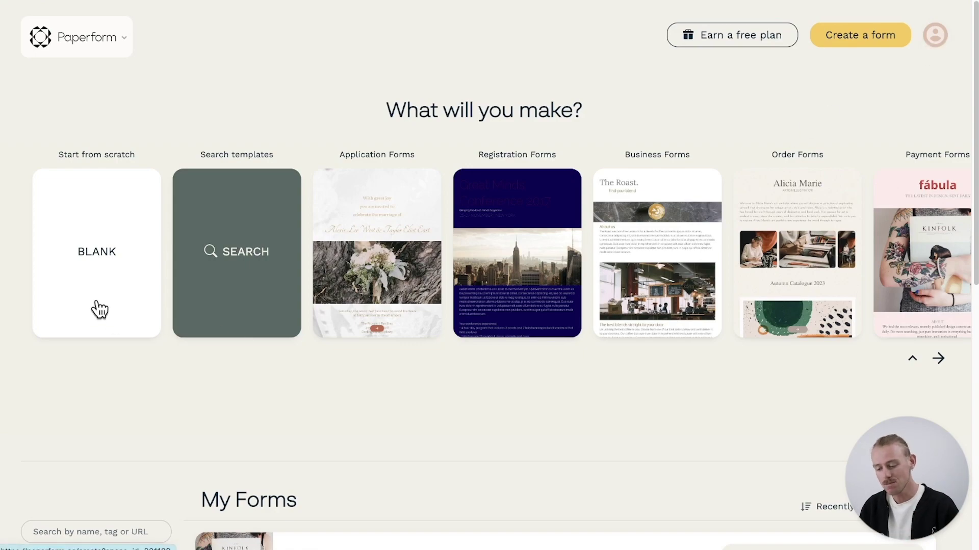
pyautogui.click(100, 309)
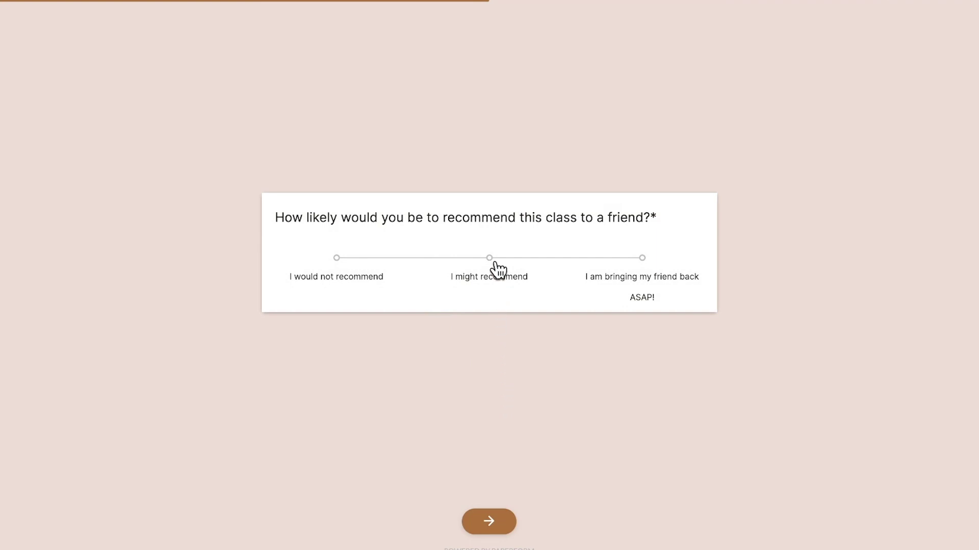
pyautogui.click(492, 260)
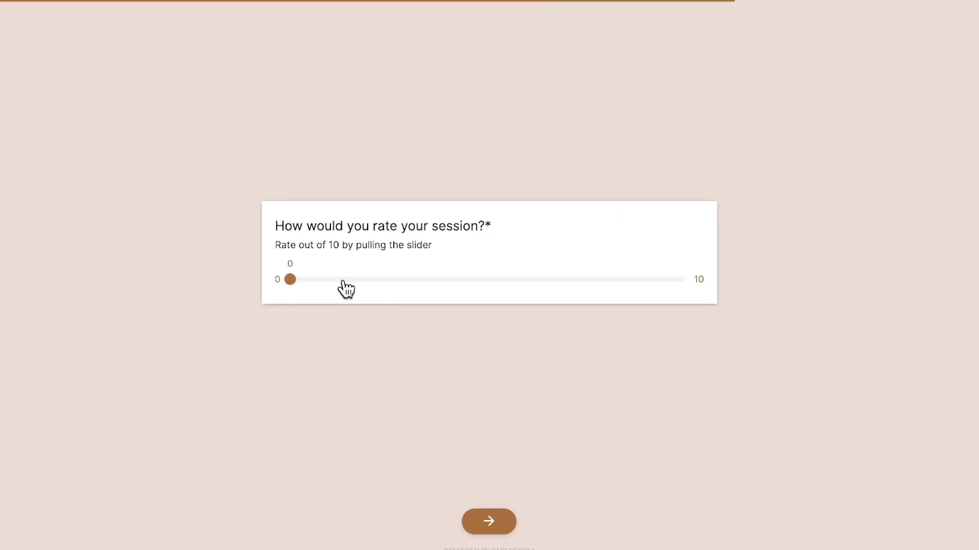
pyautogui.moveTo(339, 279); pyautogui.dragTo(443, 280)
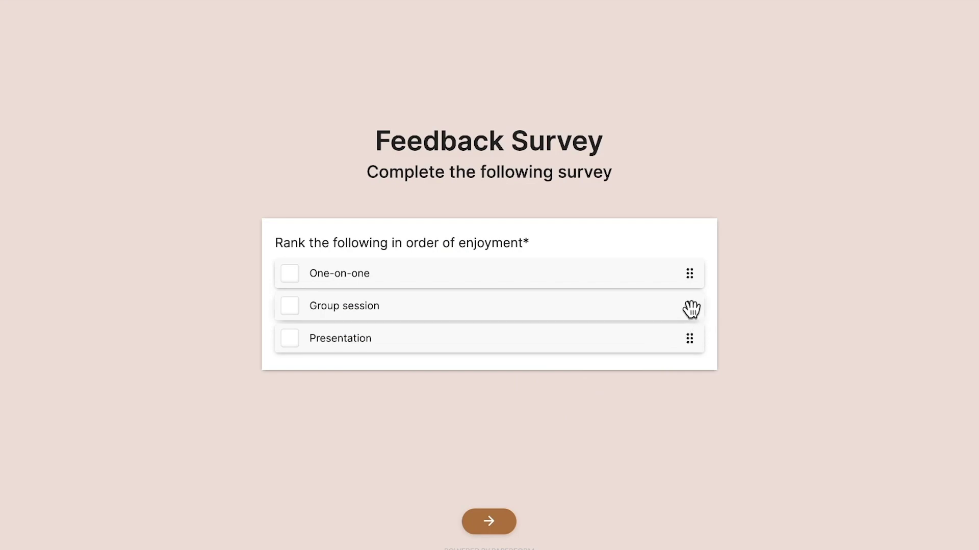
pyautogui.moveTo(690, 308); pyautogui.dragTo(695, 278)
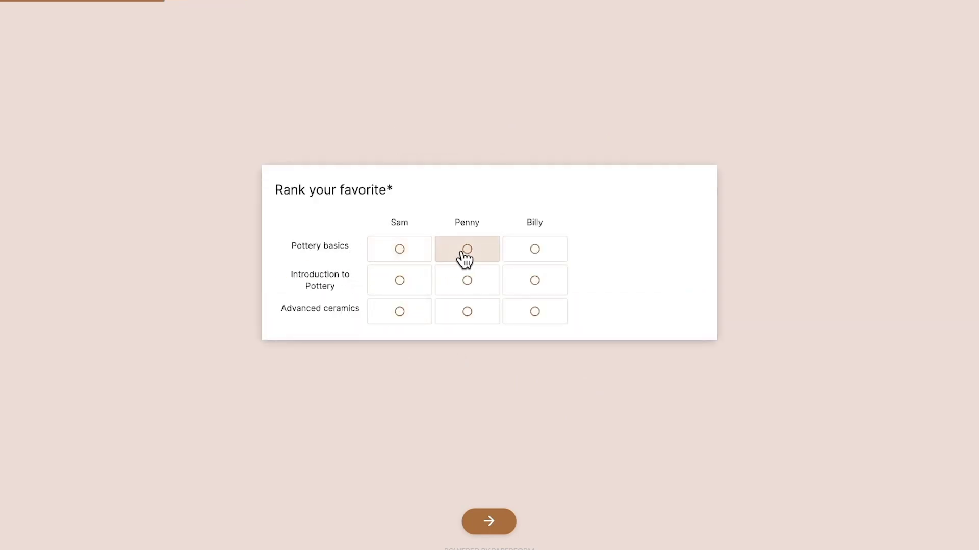
pyautogui.click(466, 255)
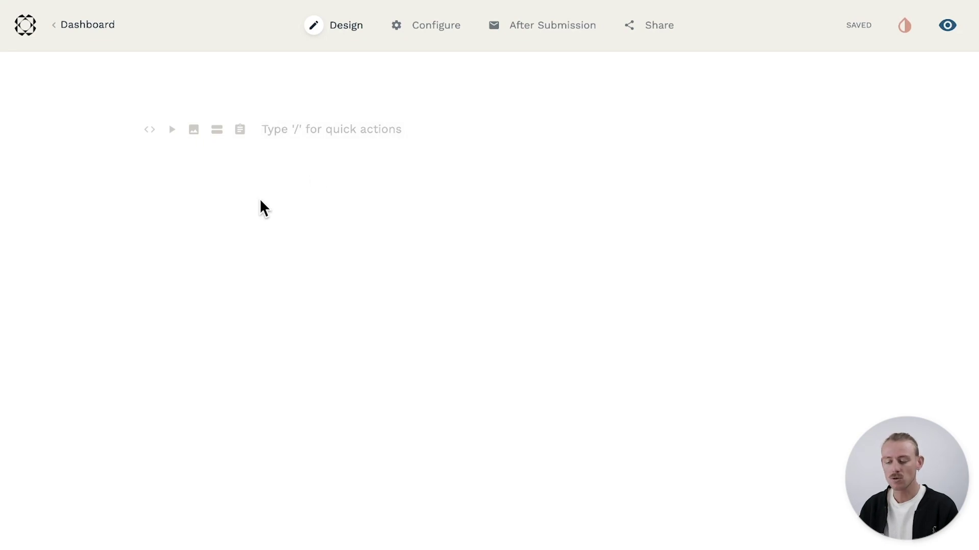
# - Insert the Name quick question from the '/' menu as a required 'What is your name?' field
pyautogui.write('/')
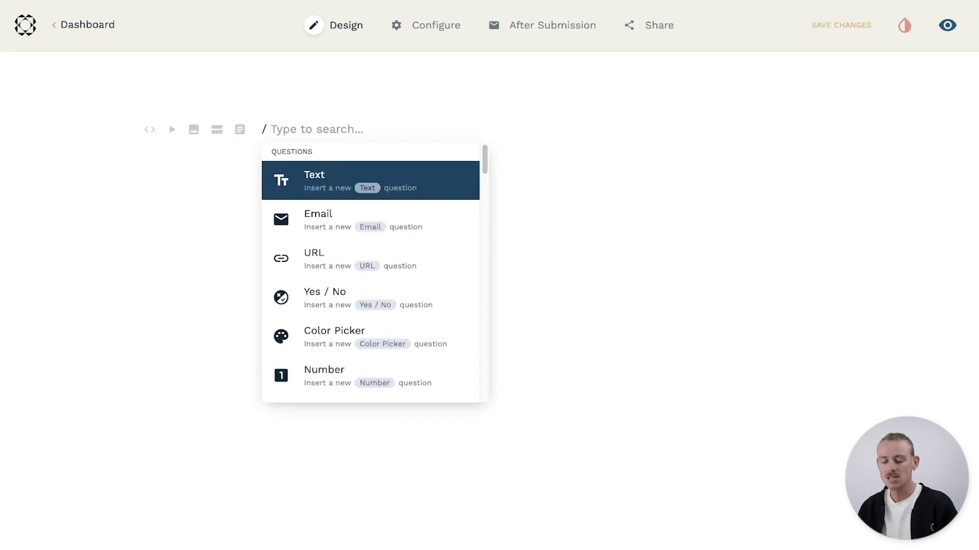
pyautogui.press('Down')
pyautogui.press('Down')
pyautogui.press('Down')
pyautogui.press('Down')
pyautogui.press('Down')
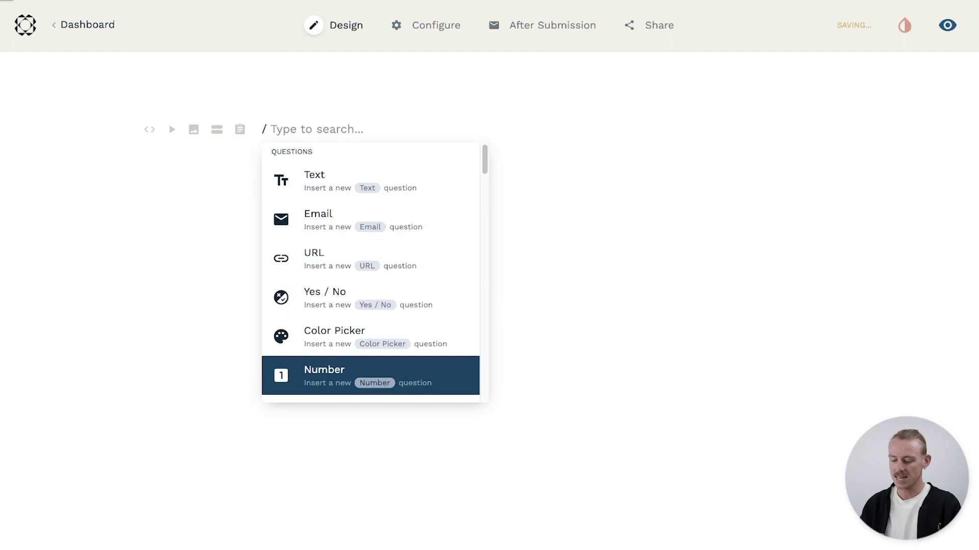
pyautogui.press('Down')
pyautogui.press('Down')
pyautogui.press('Down')
pyautogui.press('Down')
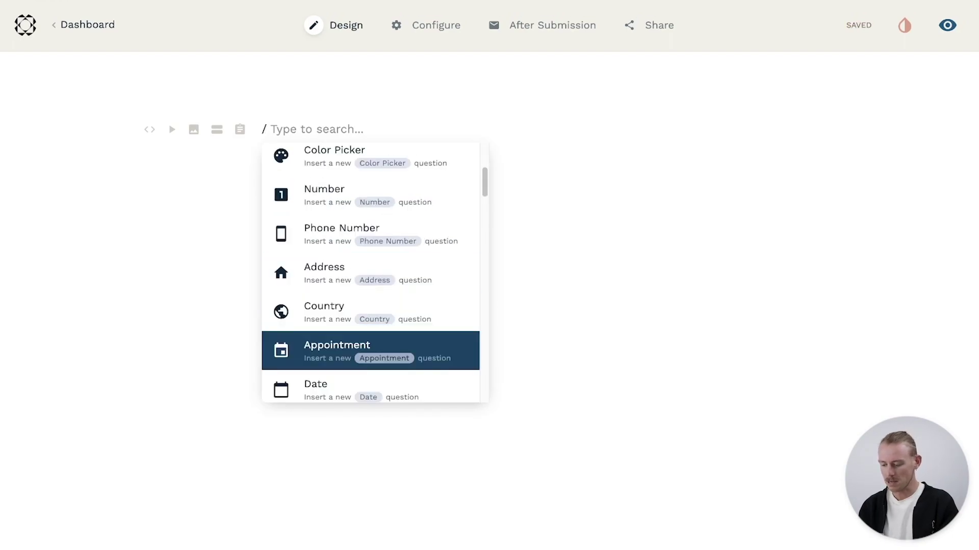
pyautogui.write('name')
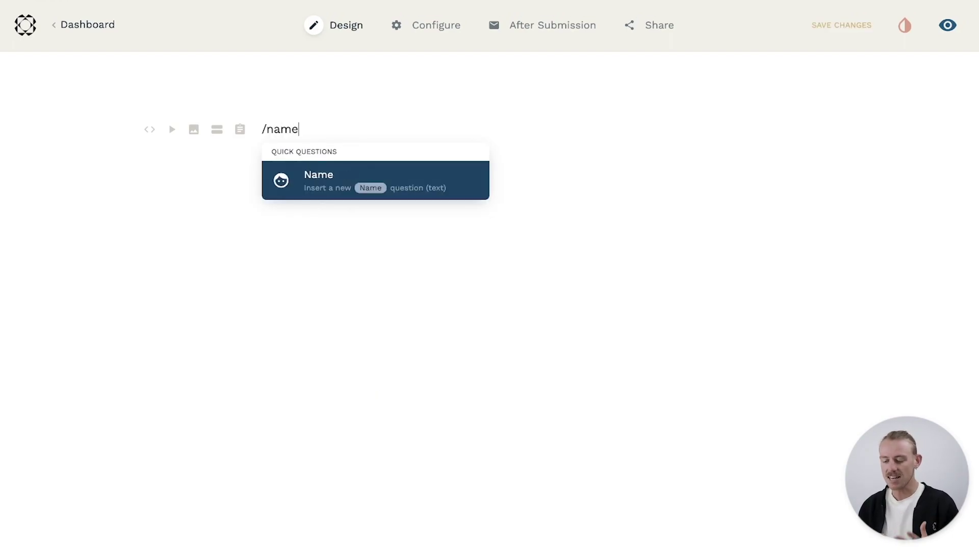
pyautogui.press('Return')
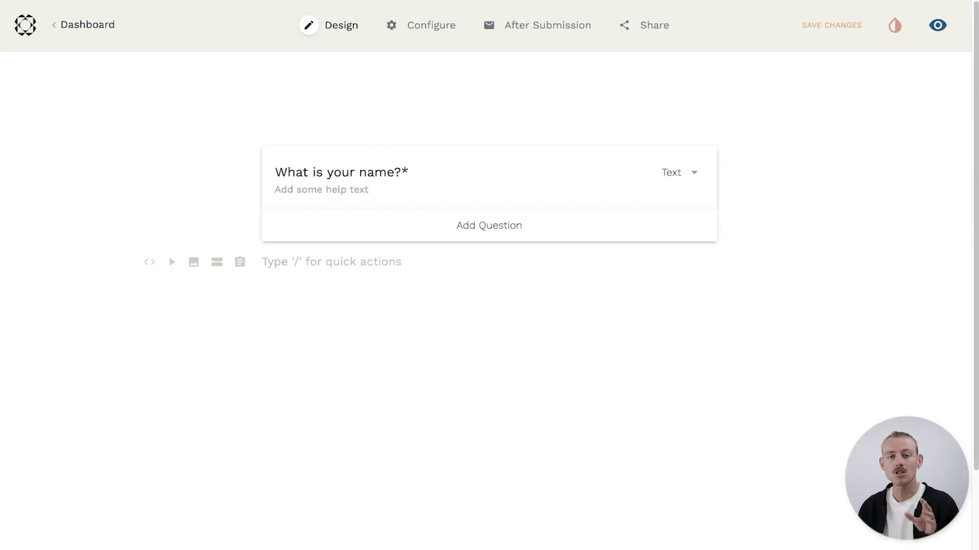
# - Add an H1 heading 'Feedback Survey' and the plain line 'Complete the following survey' above the name question
pyautogui.click(331, 128)
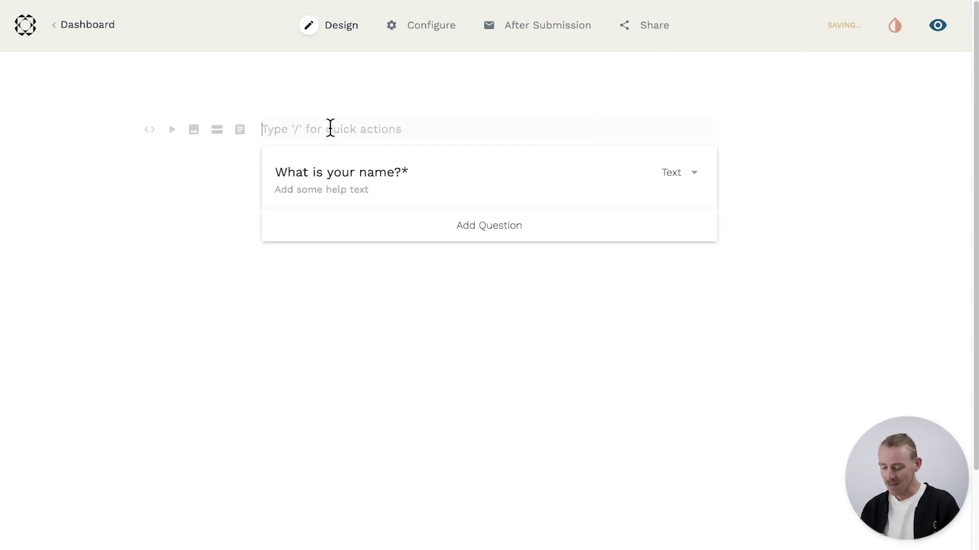
pyautogui.write('/head')
pyautogui.press('Return')
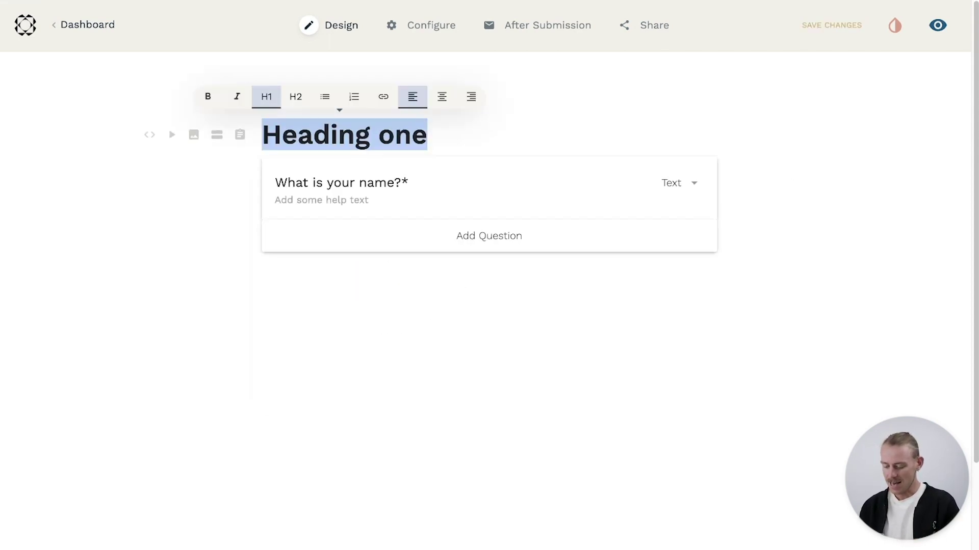
pyautogui.write('Feedback Survey')
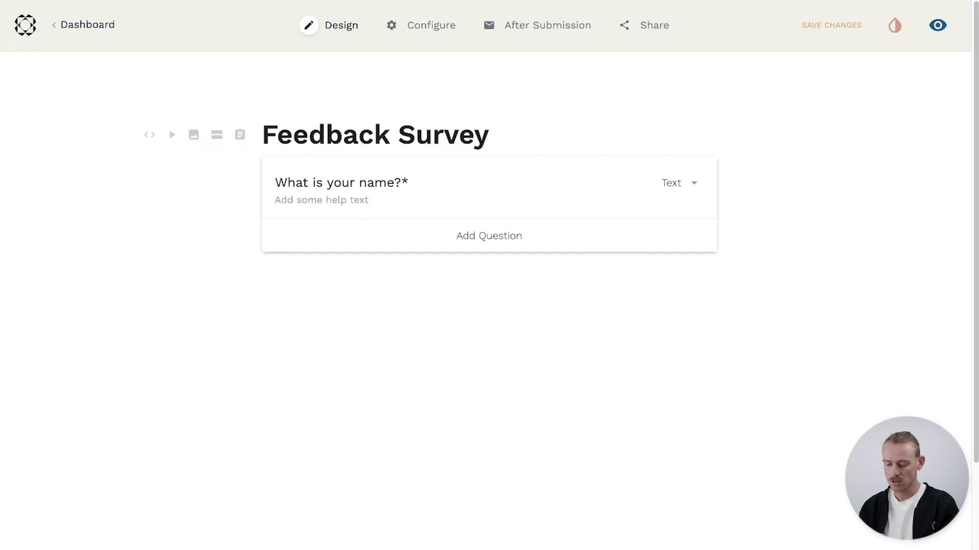
pyautogui.press('Return')
pyautogui.write('/he')
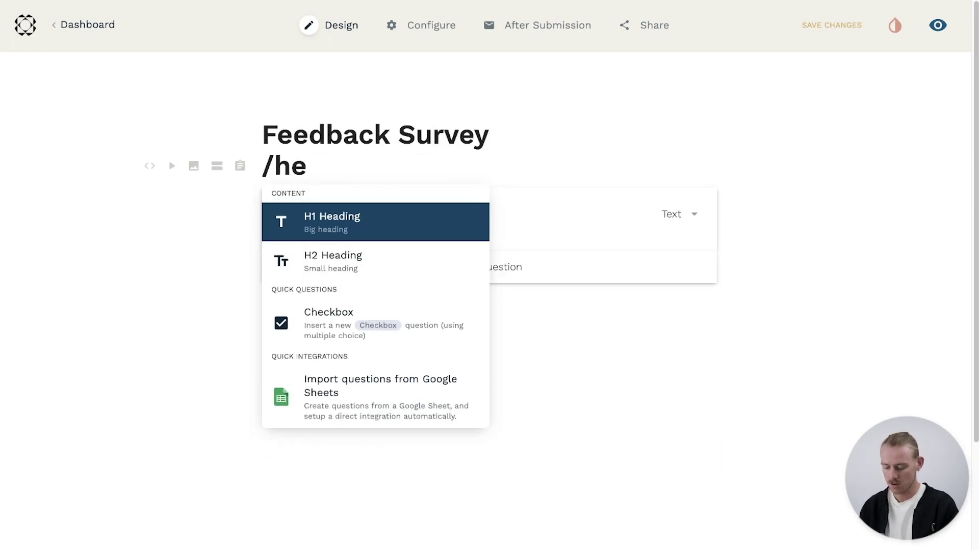
pyautogui.press('BackSpace')
pyautogui.press('BackSpace')
pyautogui.press('BackSpace')
pyautogui.write('Complete the fo')
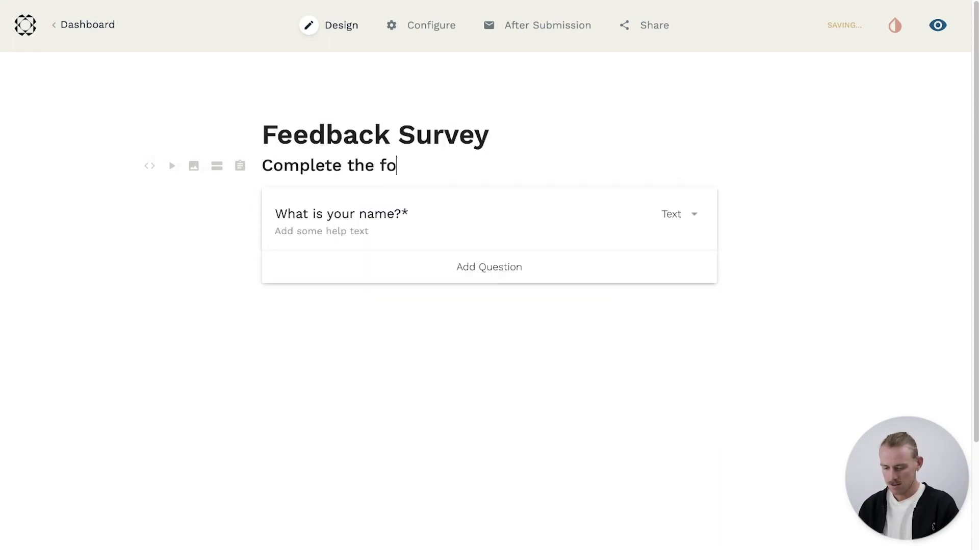
pyautogui.write('llowing survey')
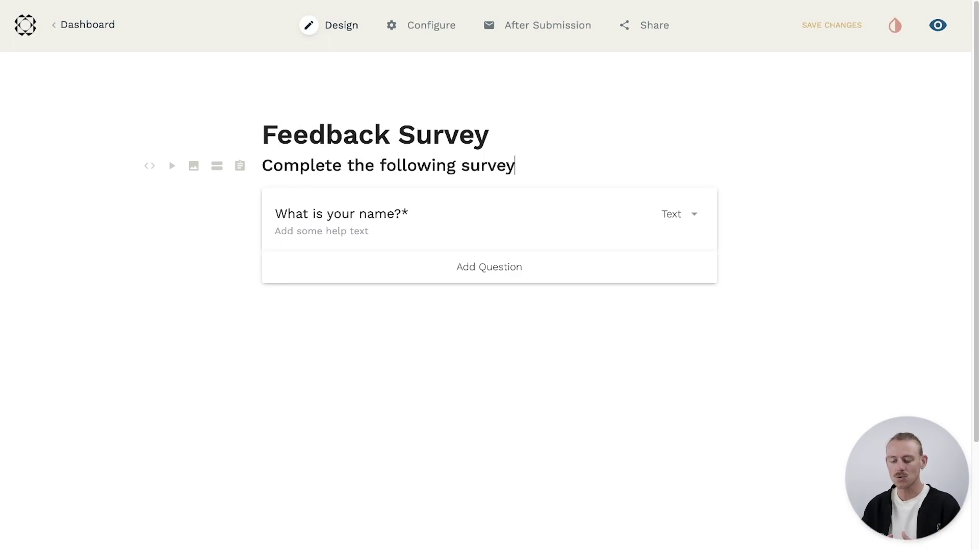
pyautogui.click(418, 297)
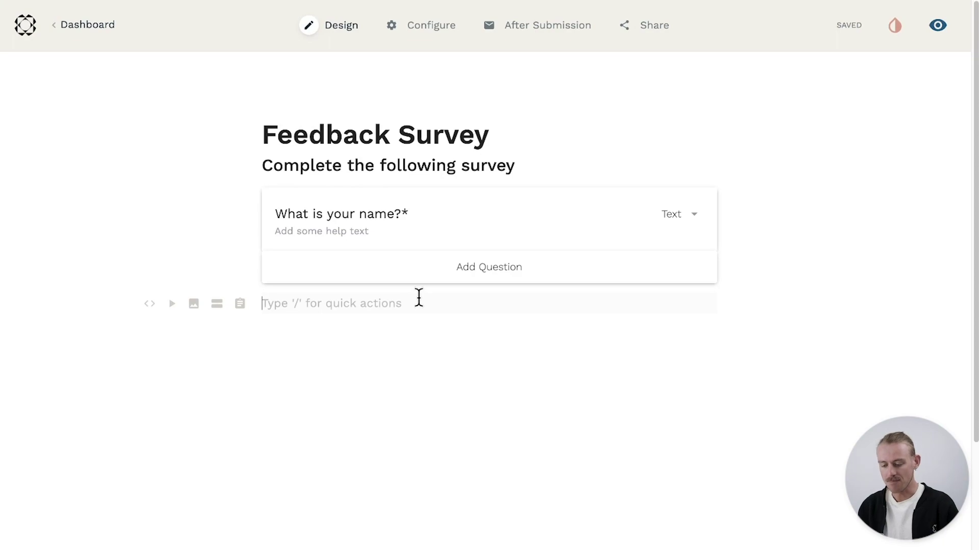
pyautogui.write('/rati')
pyautogui.press('Return')
pyautogui.write('/sc')
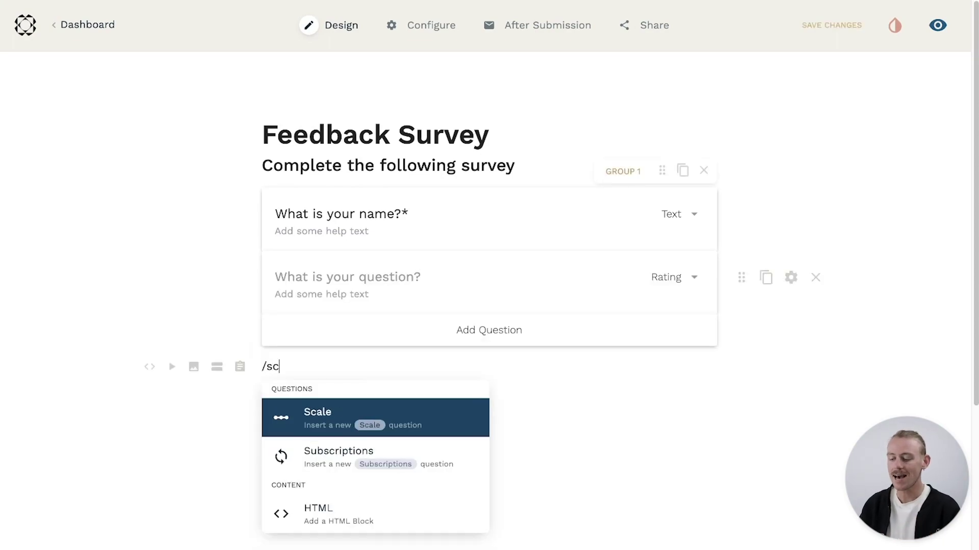
pyautogui.press('Return')
pyautogui.write('/sli')
pyautogui.press('Return')
pyautogui.write('/te')
pyautogui.press('Return')
pyautogui.write('Any other comments?')
pyautogui.click(286, 398)
pyautogui.write('How would you rate your session?')
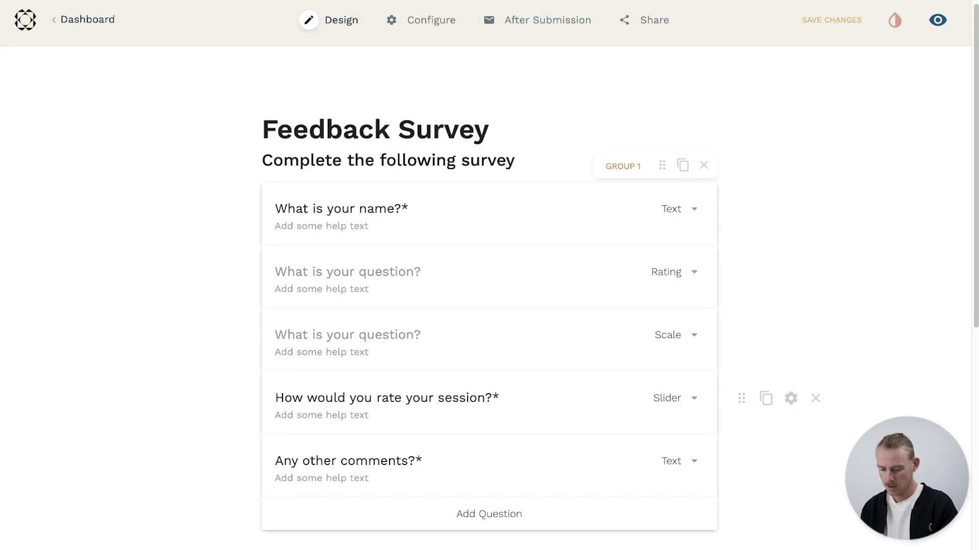
pyautogui.click(286, 335)
pyautogui.write('How likely would you be to recommen')
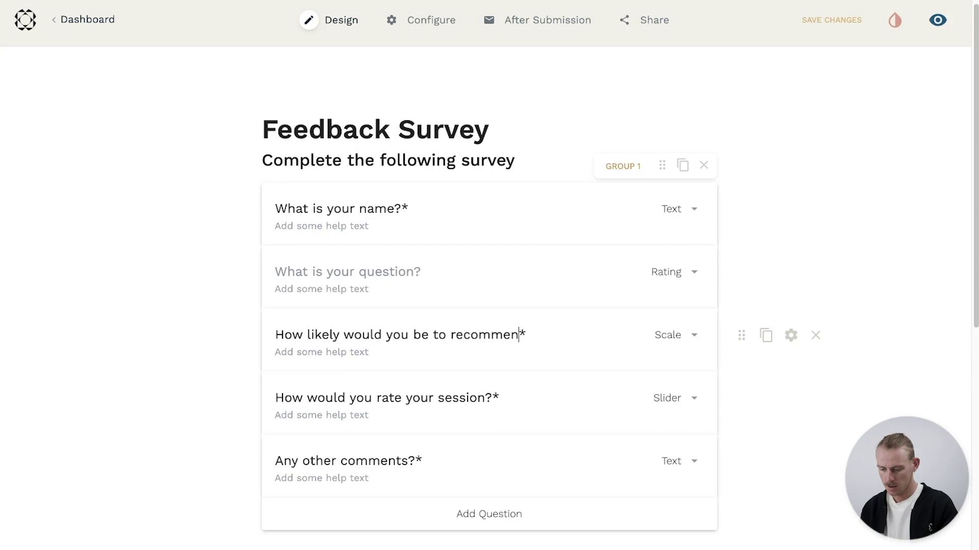
pyautogui.write('d this class to a friend?')
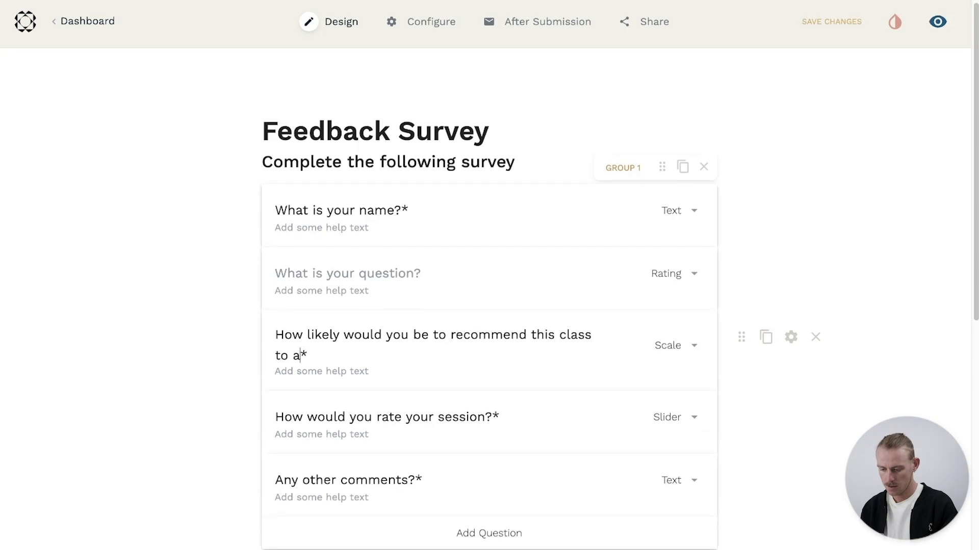
pyautogui.click(369, 275)
pyautogui.write('How would you rate your ex')
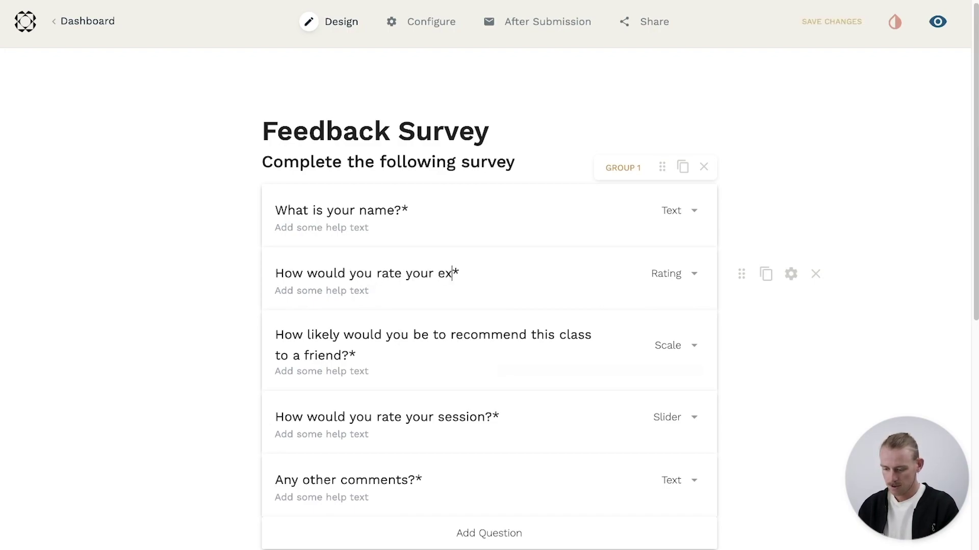
pyautogui.write('perience?')
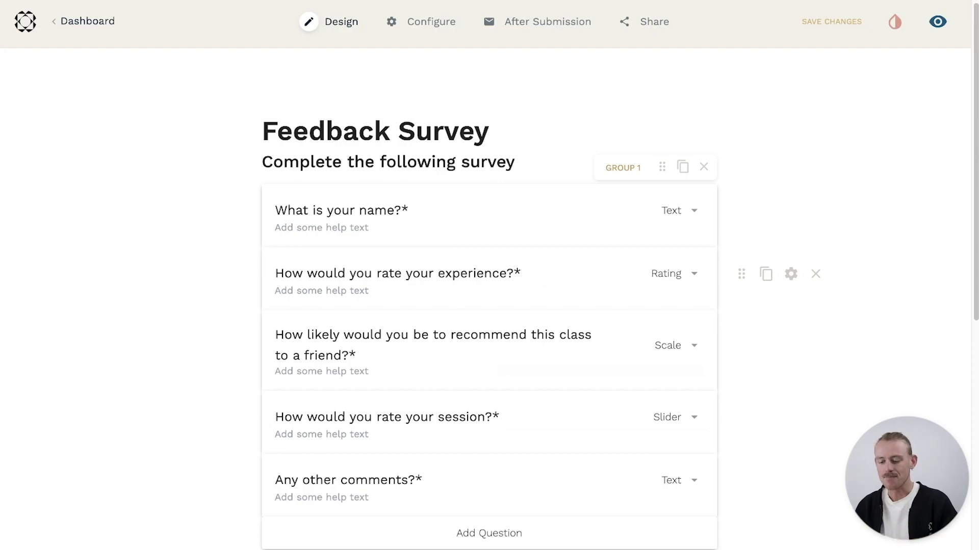
# - In the experience rating question's settings, keep the maximum rating at 5
pyautogui.click(791, 276)
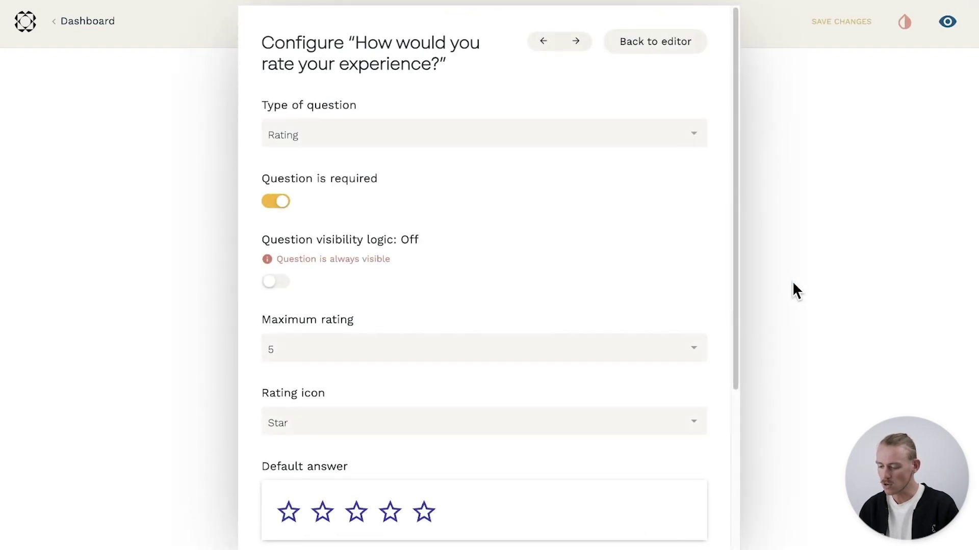
pyautogui.moveTo(738, 255); pyautogui.dragTo(731, 294)
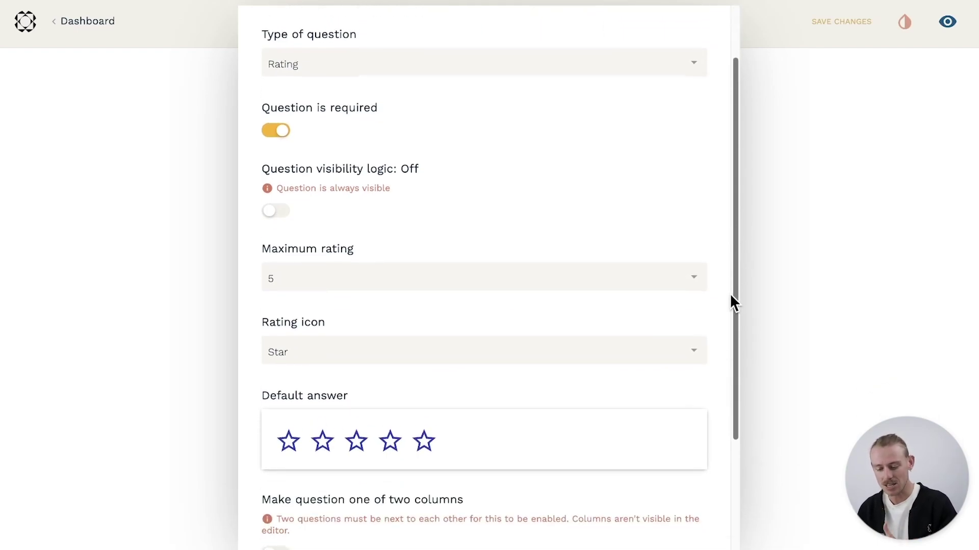
pyautogui.moveTo(730, 296); pyautogui.dragTo(731, 298)
pyautogui.click(609, 270)
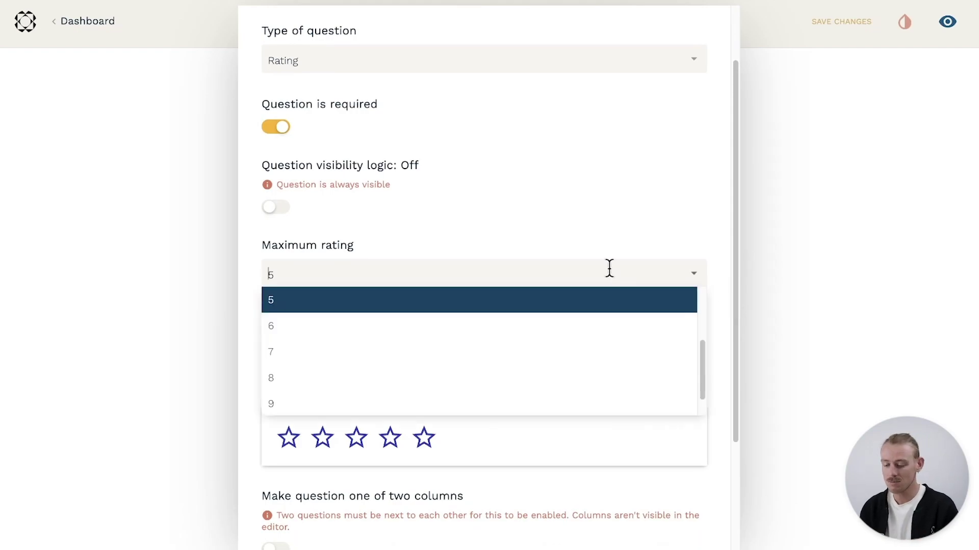
pyautogui.click(621, 250)
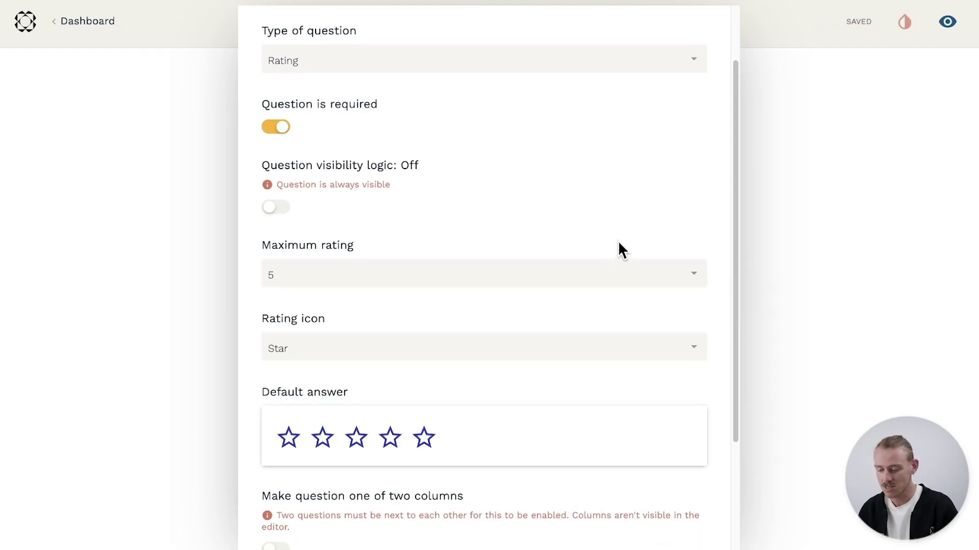
# - Change the rating icon to Thumbs up after briefly trying custom images
pyautogui.click(654, 349)
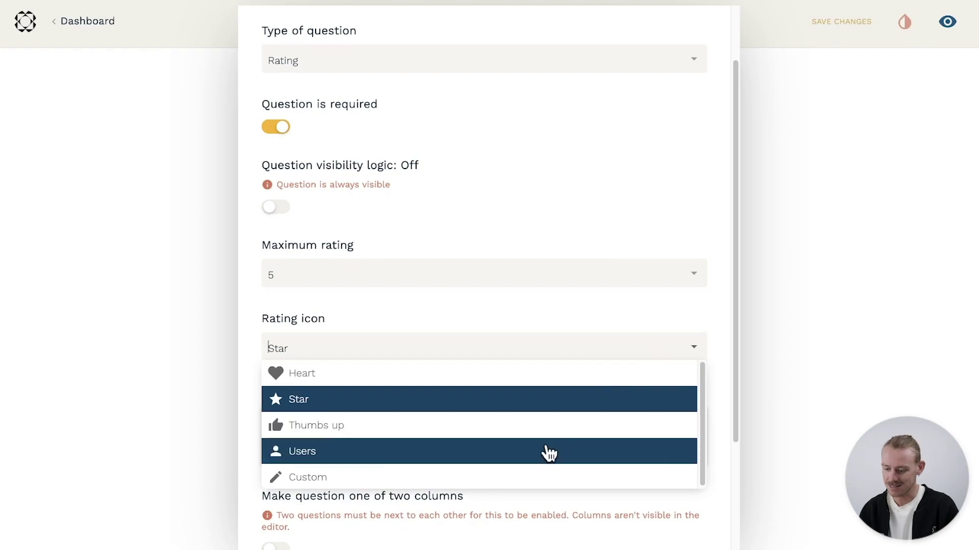
pyautogui.click(512, 474)
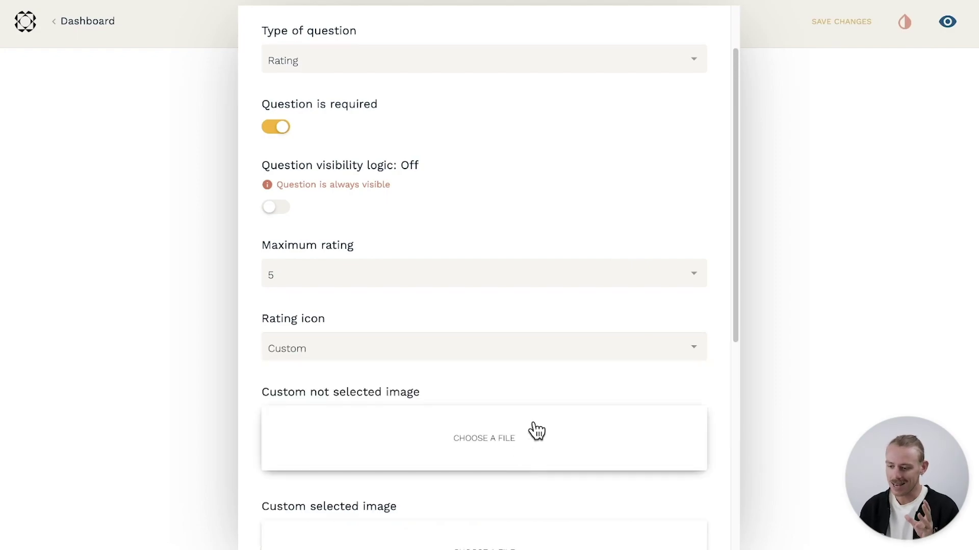
pyautogui.scroll(-2, 537, 431)
pyautogui.scroll(-3, 518, 464)
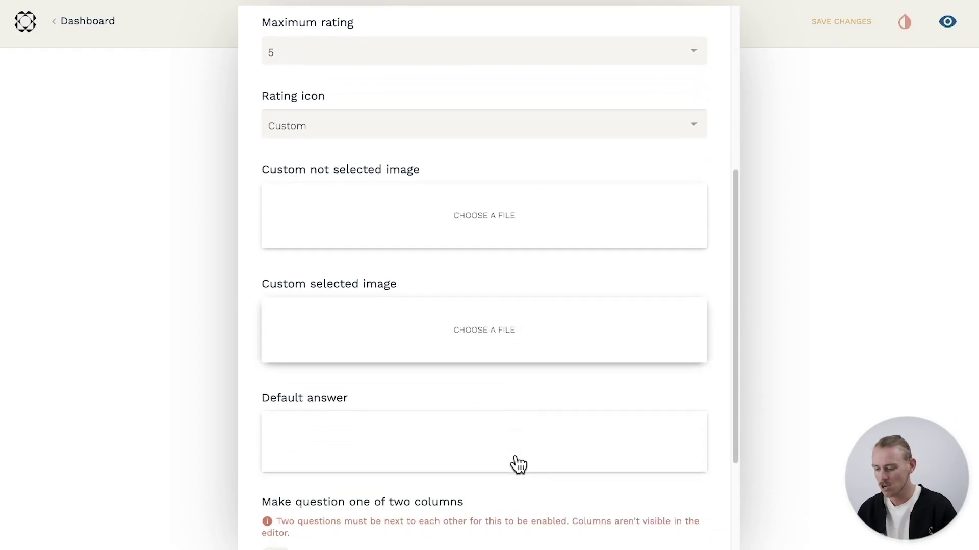
pyautogui.scroll(2, 518, 464)
pyautogui.click(536, 220)
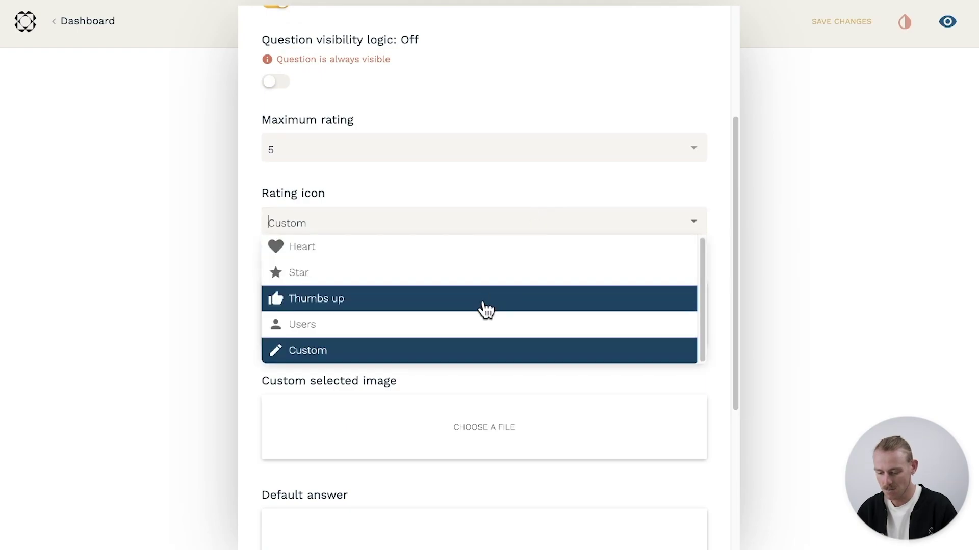
pyautogui.click(485, 308)
pyautogui.scroll(2, 484, 309)
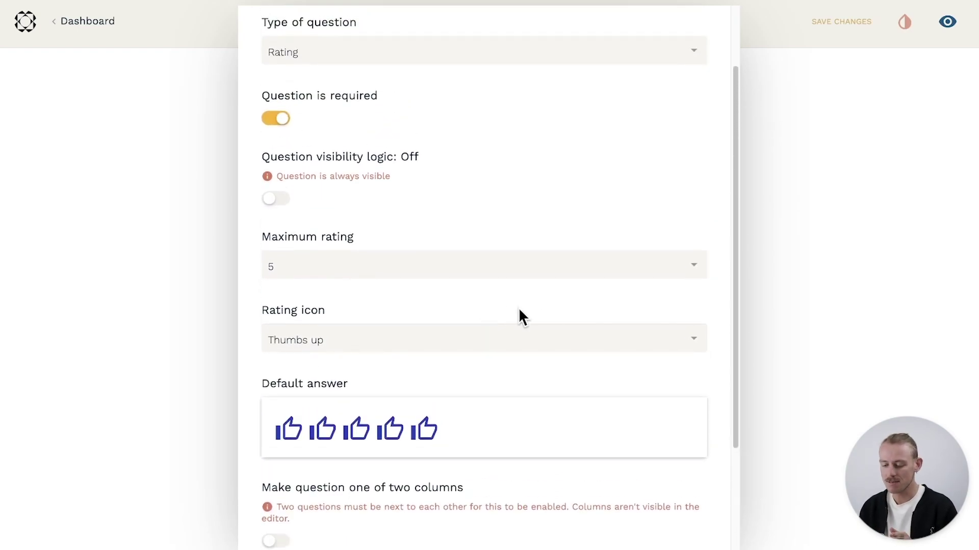
pyautogui.click(804, 284)
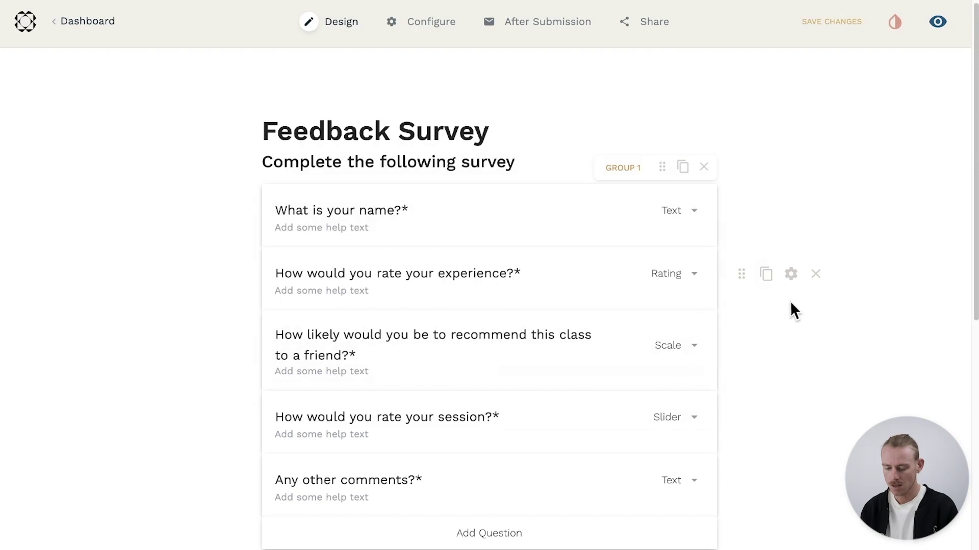
# - Delete all the 1–10 options from the recommend-to-a-friend scale question
pyautogui.click(790, 338)
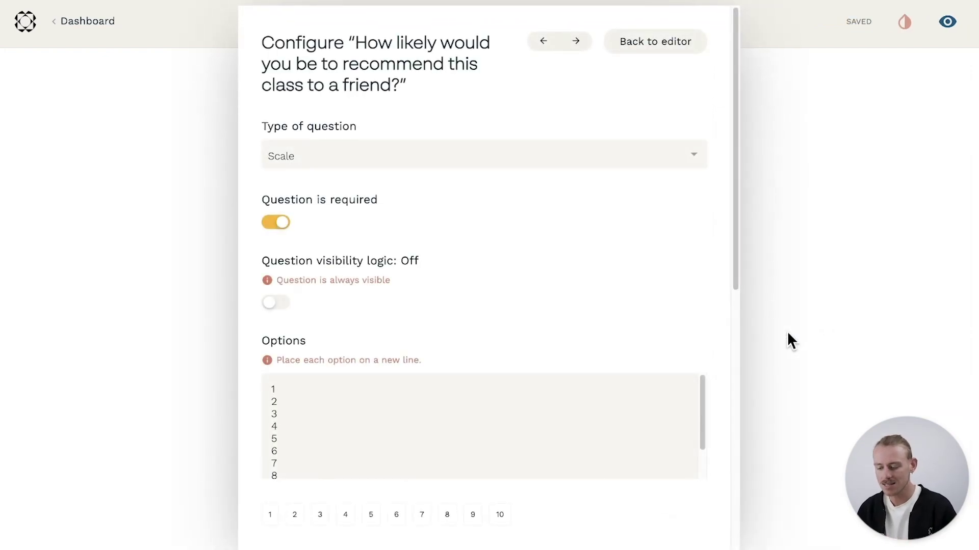
pyautogui.scroll(-3, 546, 306)
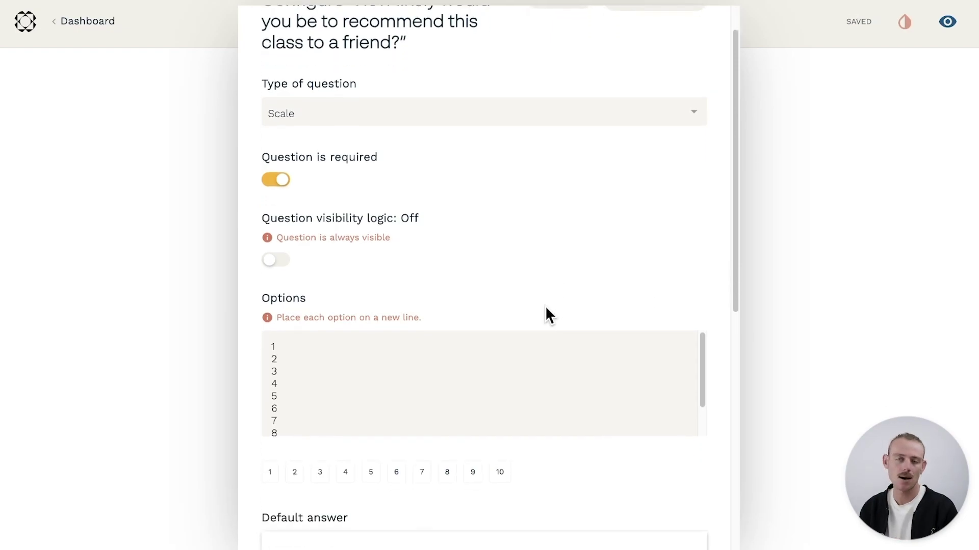
pyautogui.scroll(-2, 479, 332)
pyautogui.scroll(-1, 578, 410)
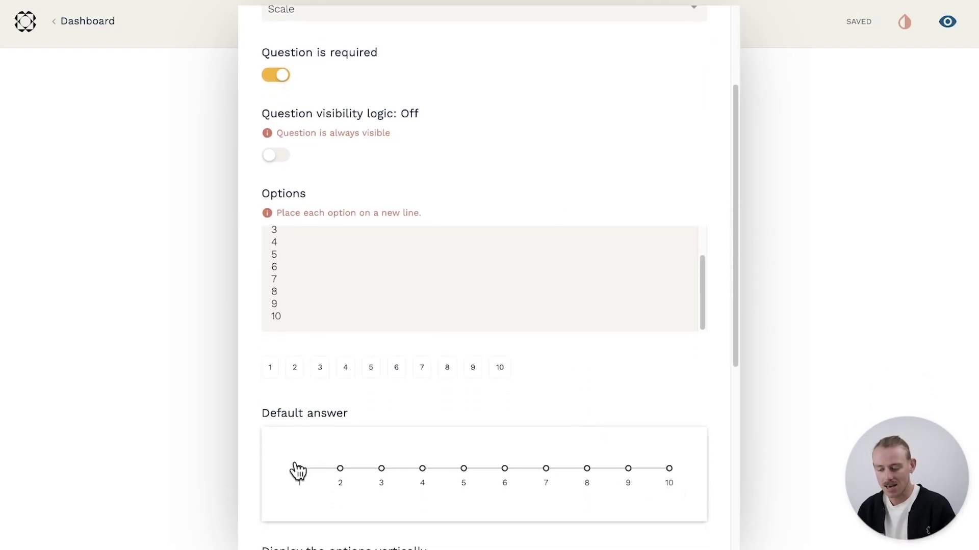
pyautogui.click(306, 313)
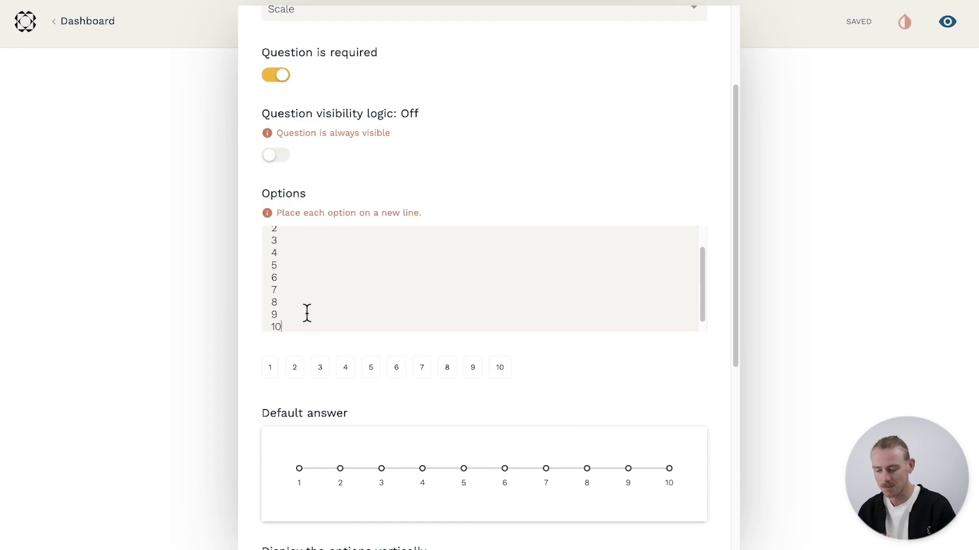
pyautogui.scroll(2, 306, 313)
pyautogui.scroll(-2, 306, 313)
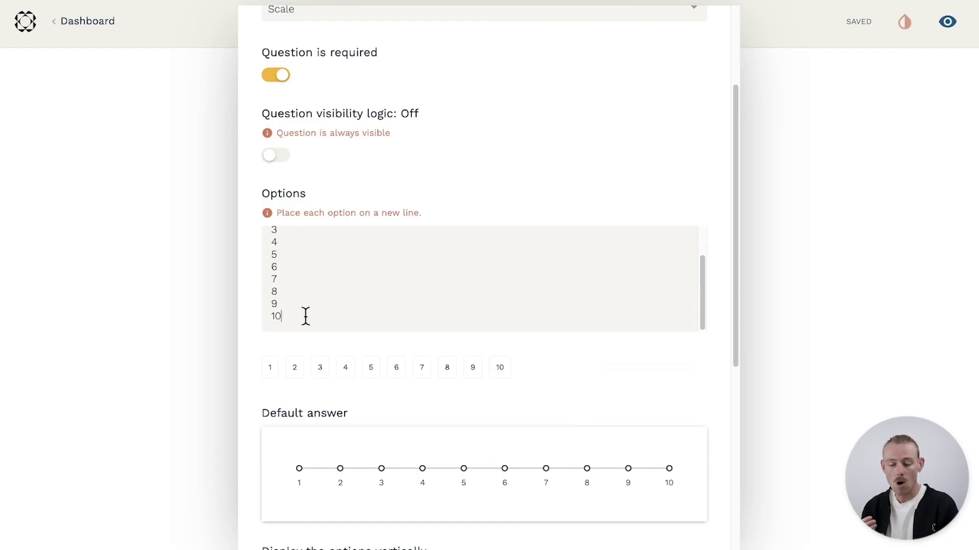
pyautogui.moveTo(307, 313); pyautogui.dragTo(257, 225)
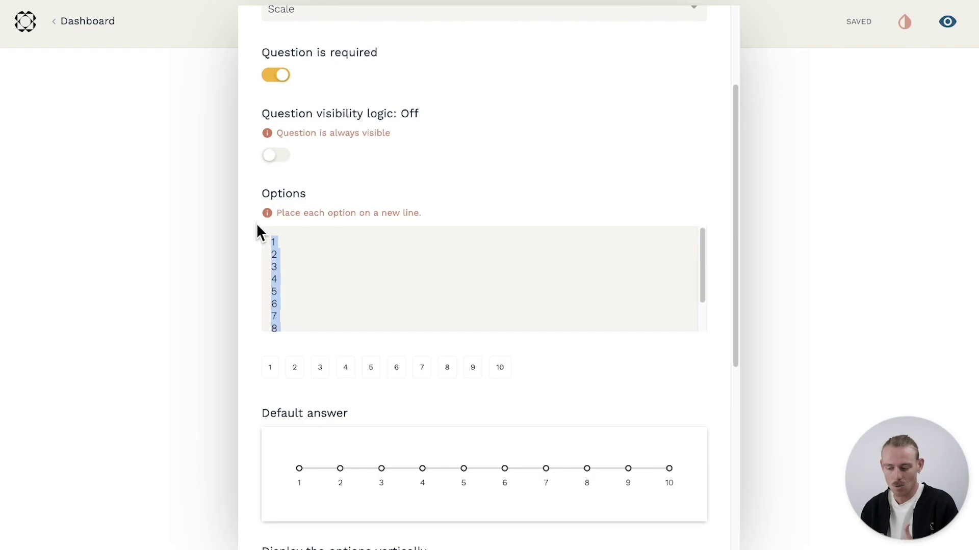
pyautogui.press('BackSpace')
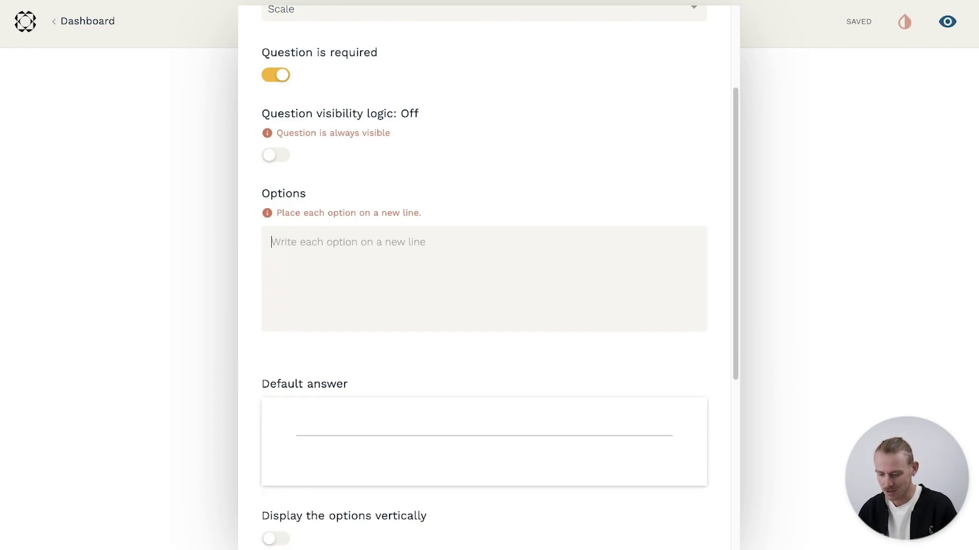
# - Enter the options 'I would not recommend', 'I might recommend', 'I am bringing my friend back ASAP!'
pyautogui.write('I would no')
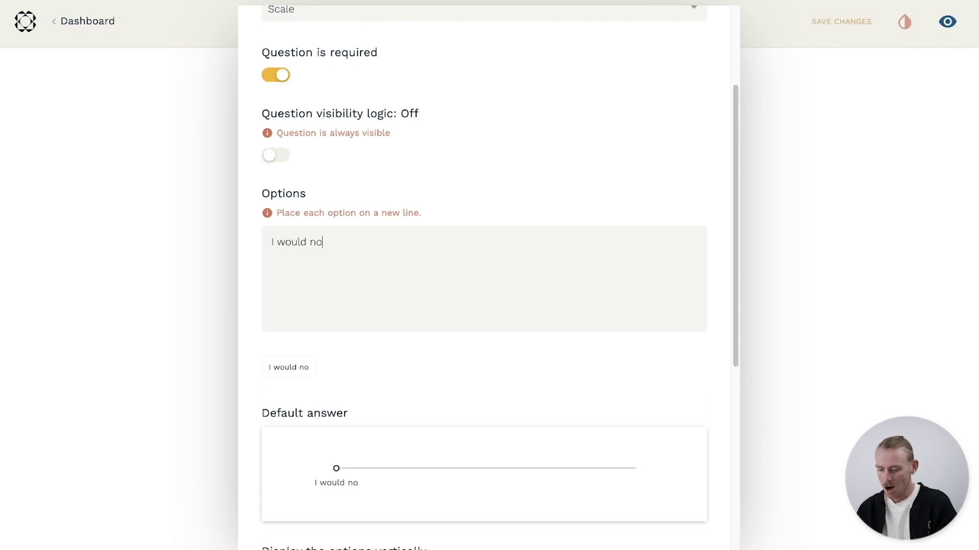
pyautogui.write('t recommend')
pyautogui.press('Return')
pyautogui.write('I might reco')
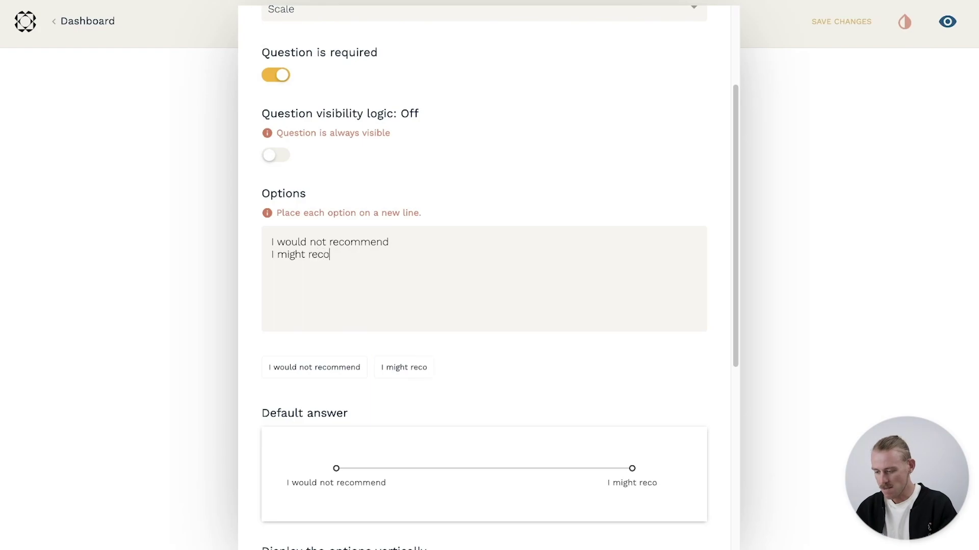
pyautogui.write('mmend')
pyautogui.press('Return')
pyautogui.write('I am')
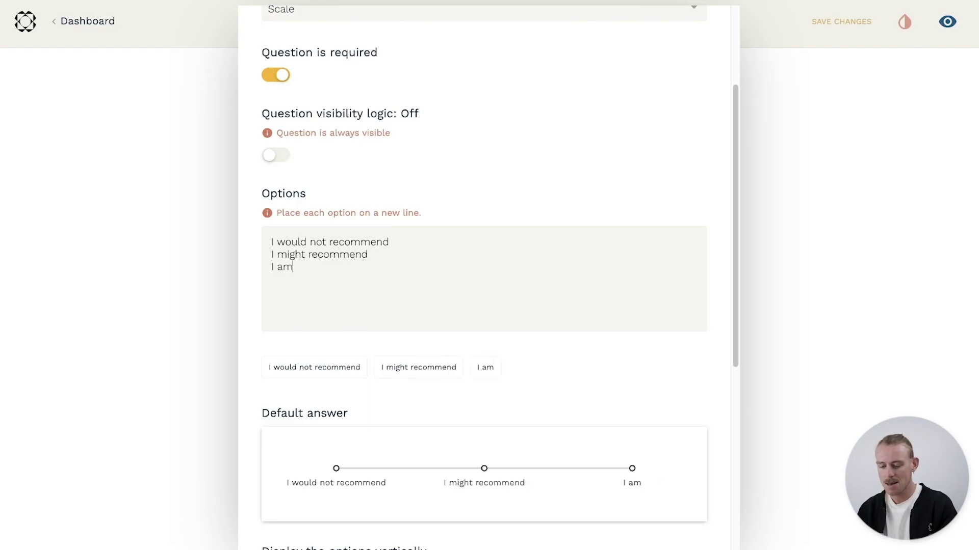
pyautogui.write(' bringing my friend')
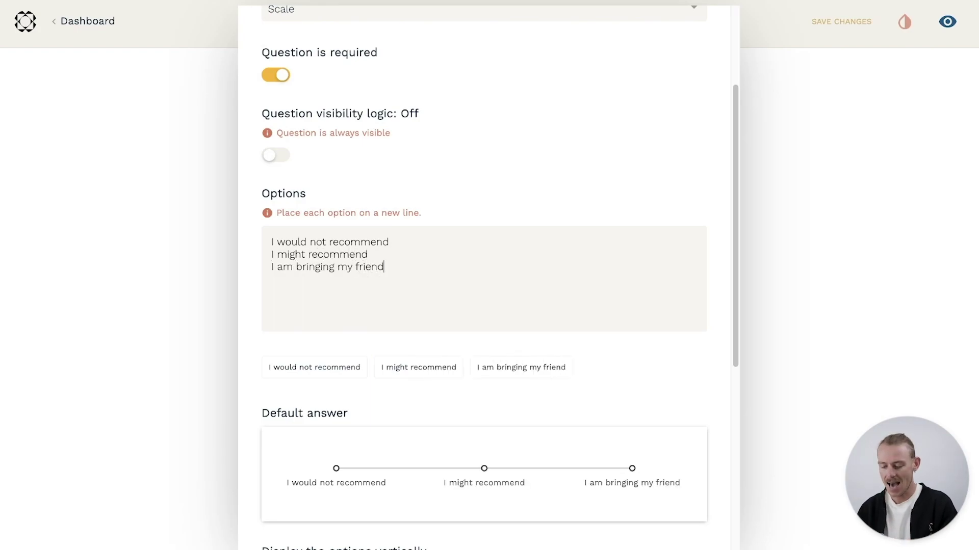
pyautogui.write(' back ASAP!')
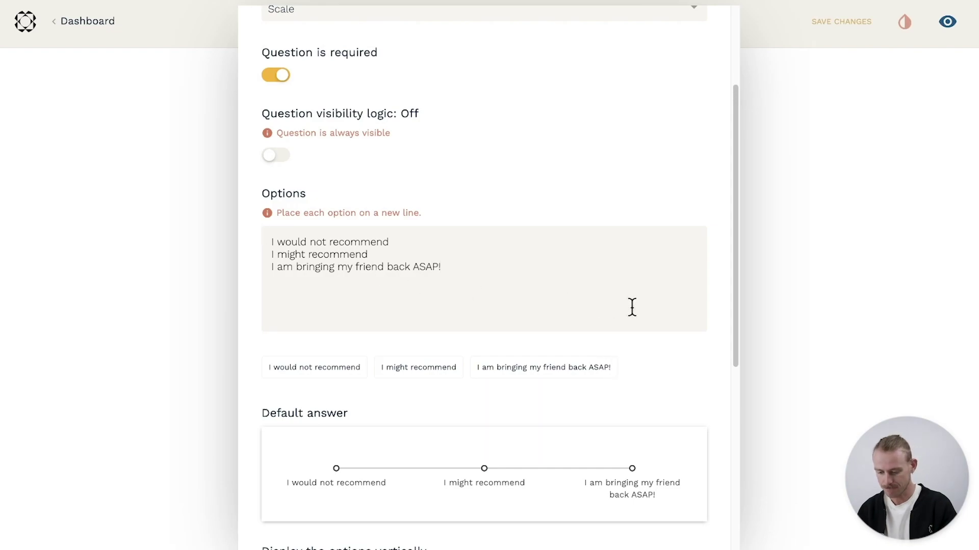
pyautogui.click(790, 289)
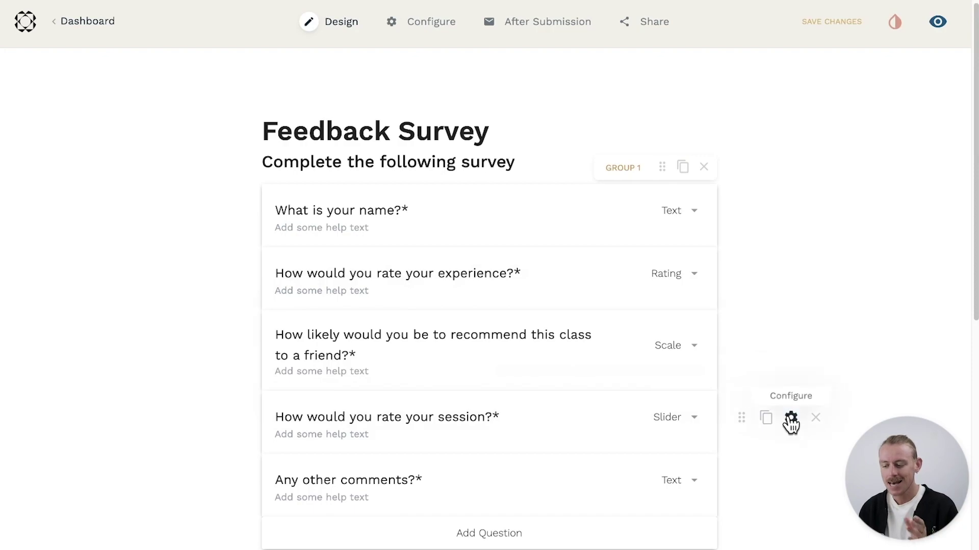
# - Trim the Slider question's Maximum value field from 100 to 10
pyautogui.click(791, 419)
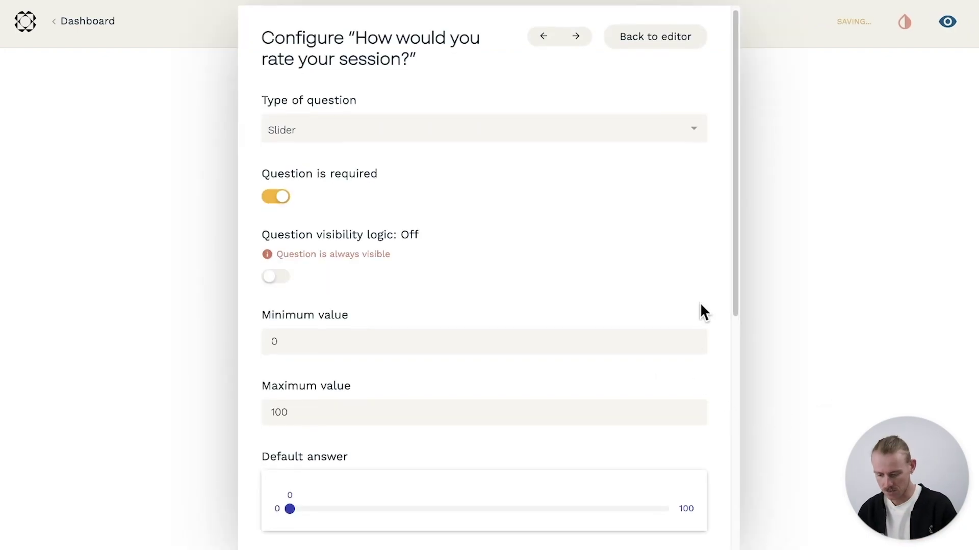
pyautogui.scroll(-3, 700, 304)
pyautogui.click(412, 283)
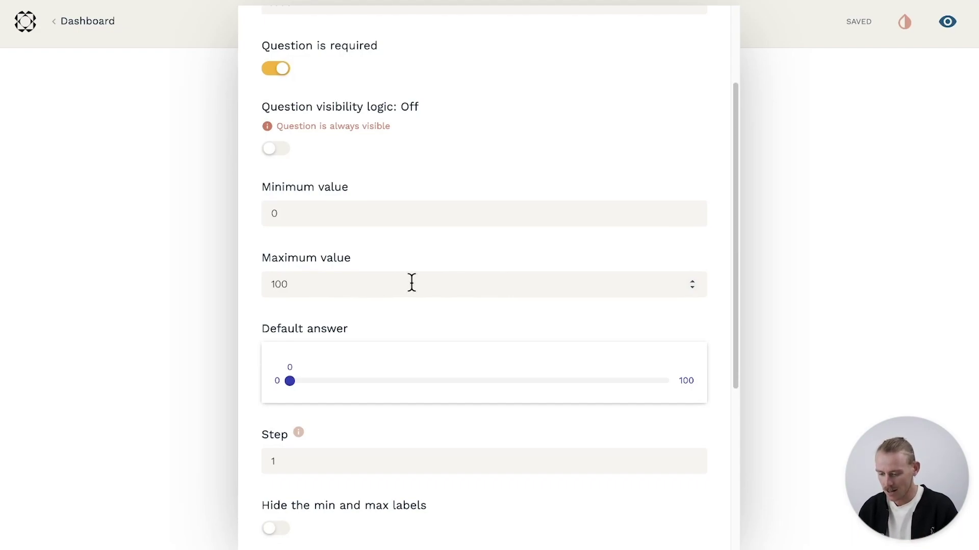
pyautogui.press('BackSpace')
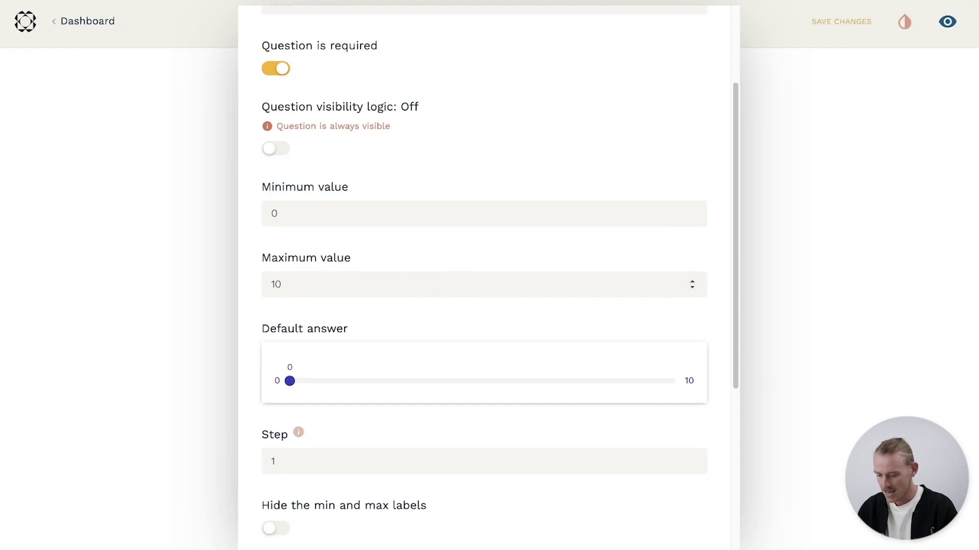
pyautogui.moveTo(289, 382); pyautogui.dragTo(258, 390)
# - Leave the slider without a default and give it help text 'Rate out of 10 by pulling the slider'
pyautogui.click(414, 410)
pyautogui.click(840, 356)
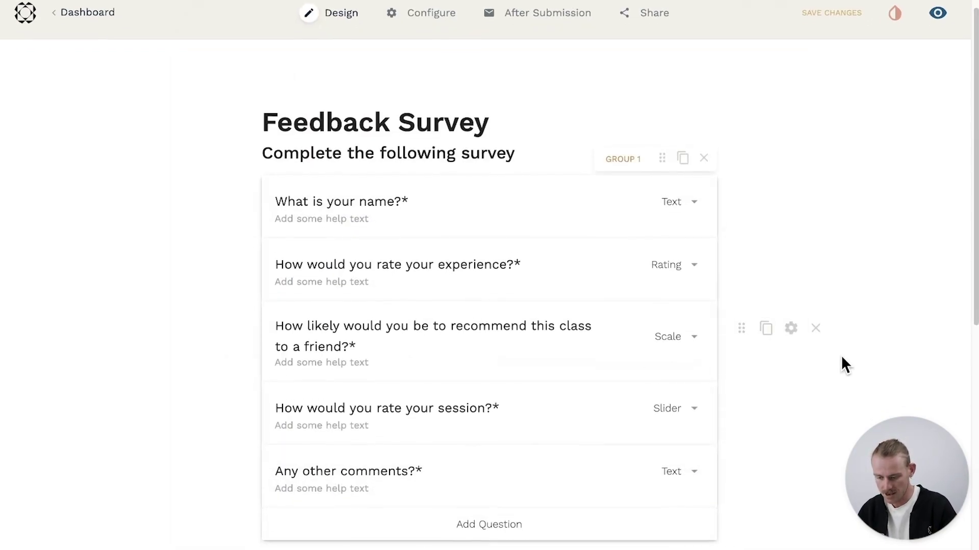
pyautogui.click(352, 420)
pyautogui.write('Rate out of 10 by p')
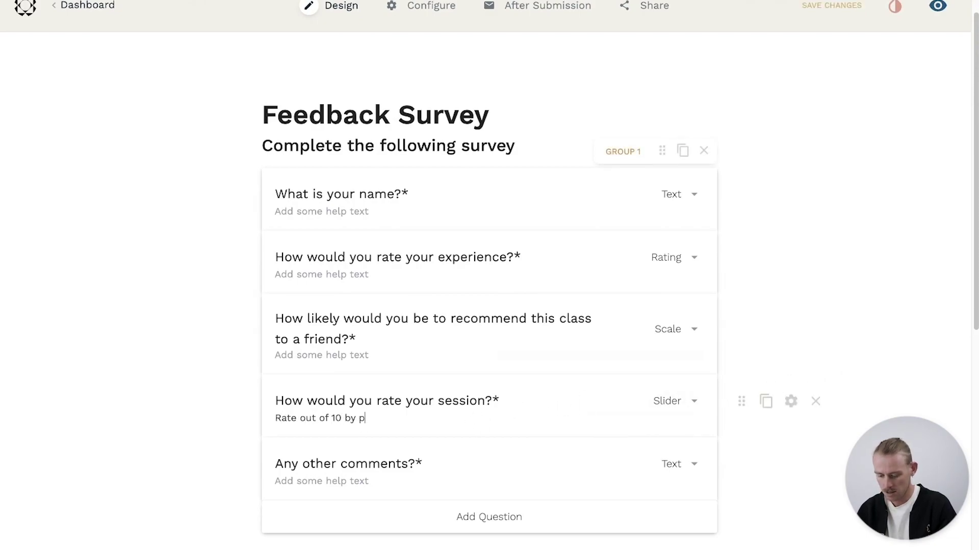
pyautogui.write('ulling the slider')
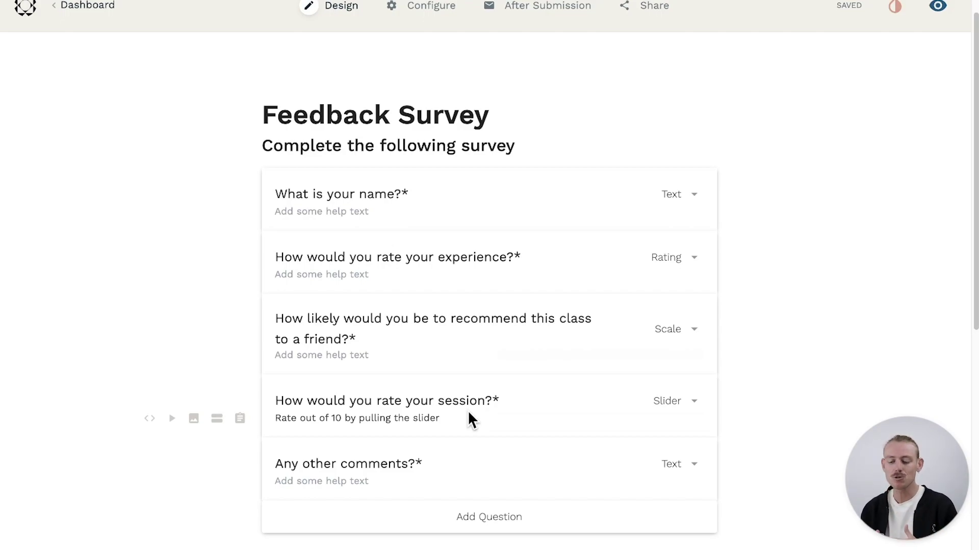
# - Centre-align the 'Feedback Survey' title and its subtitle
pyautogui.scroll(1, 530, 173)
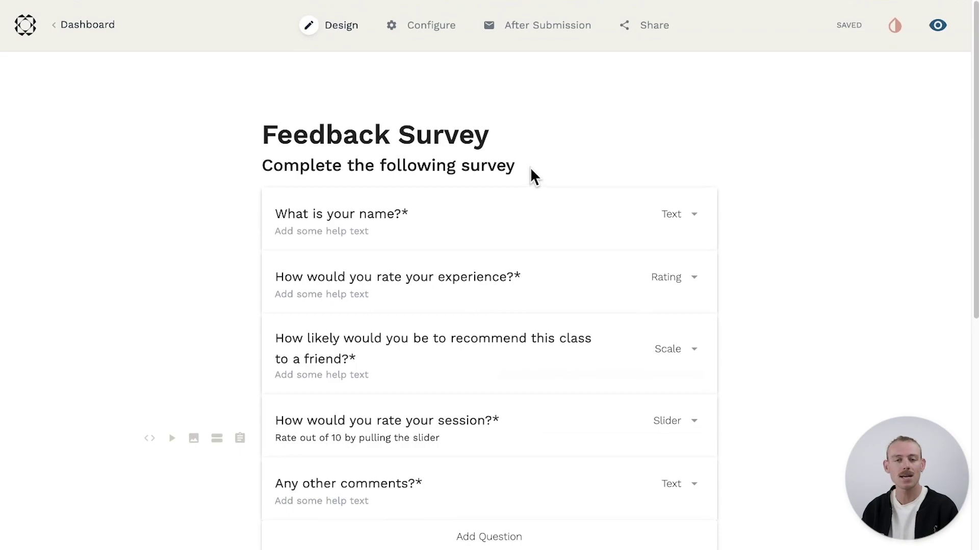
pyautogui.moveTo(515, 165); pyautogui.dragTo(262, 130)
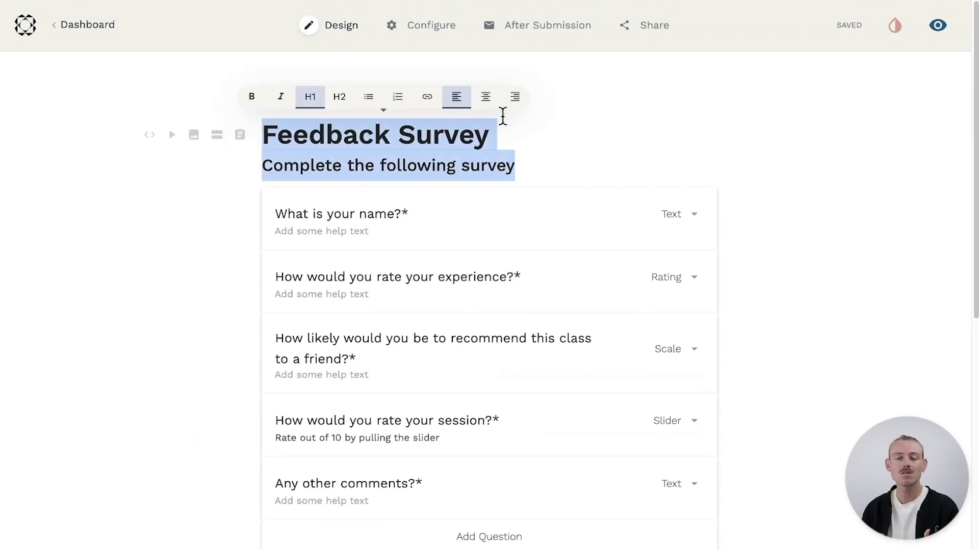
pyautogui.click(497, 102)
pyautogui.click(610, 101)
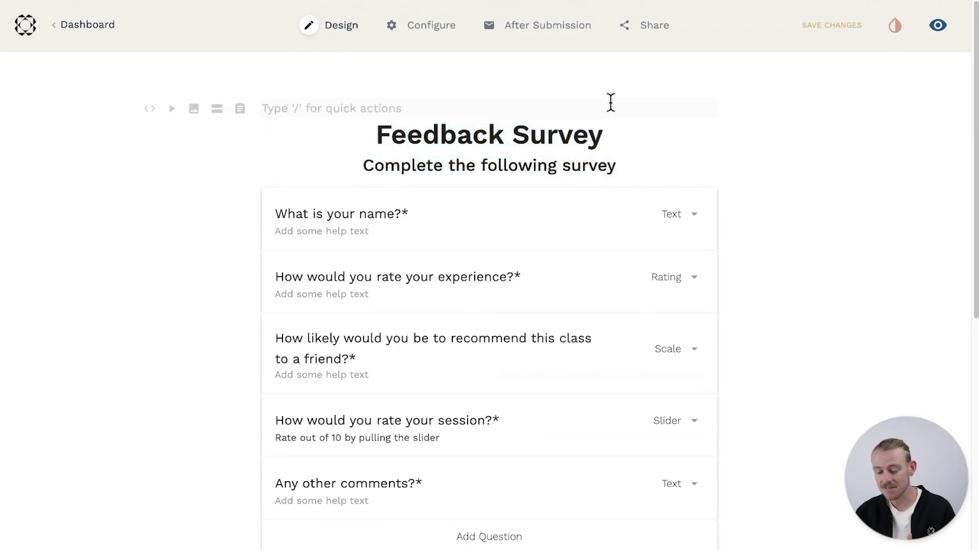
pyautogui.moveTo(553, 37)
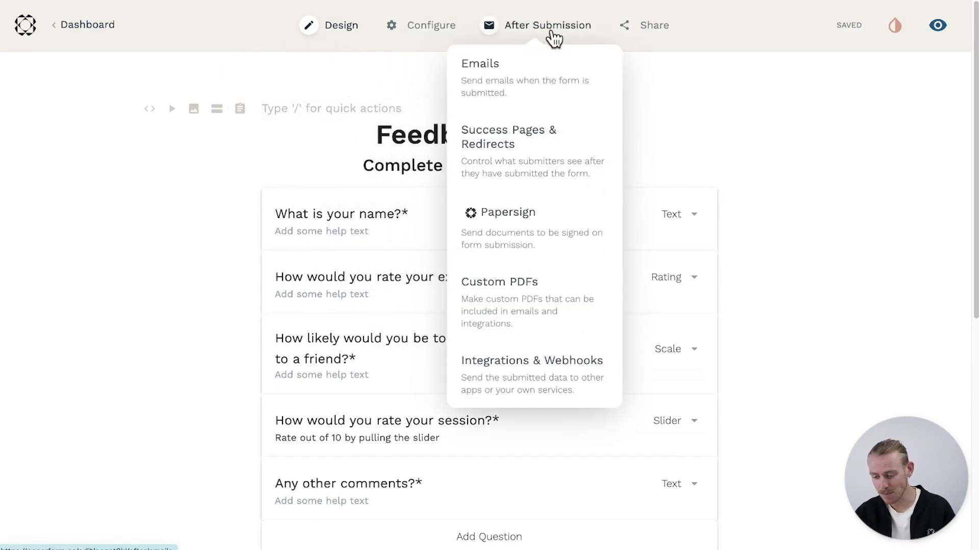
pyautogui.click(554, 368)
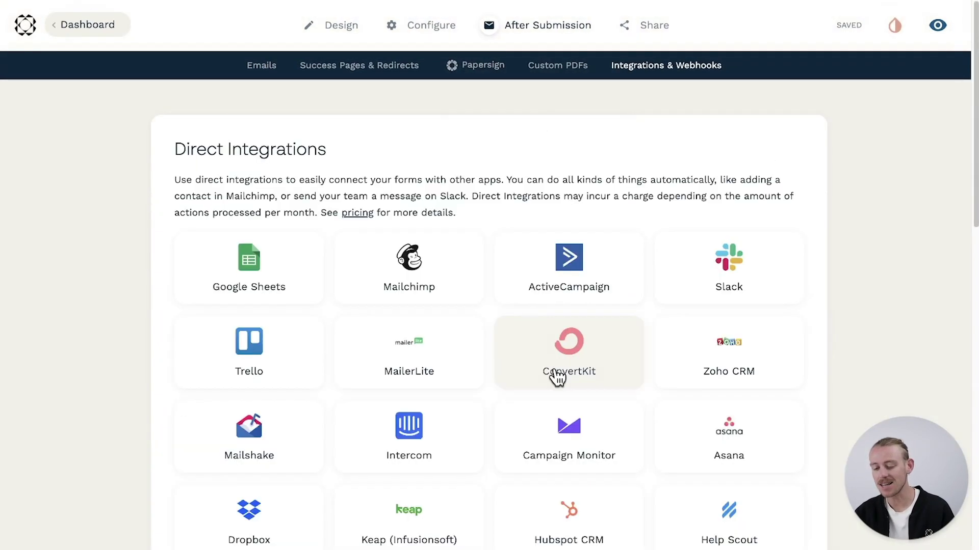
pyautogui.click(322, 283)
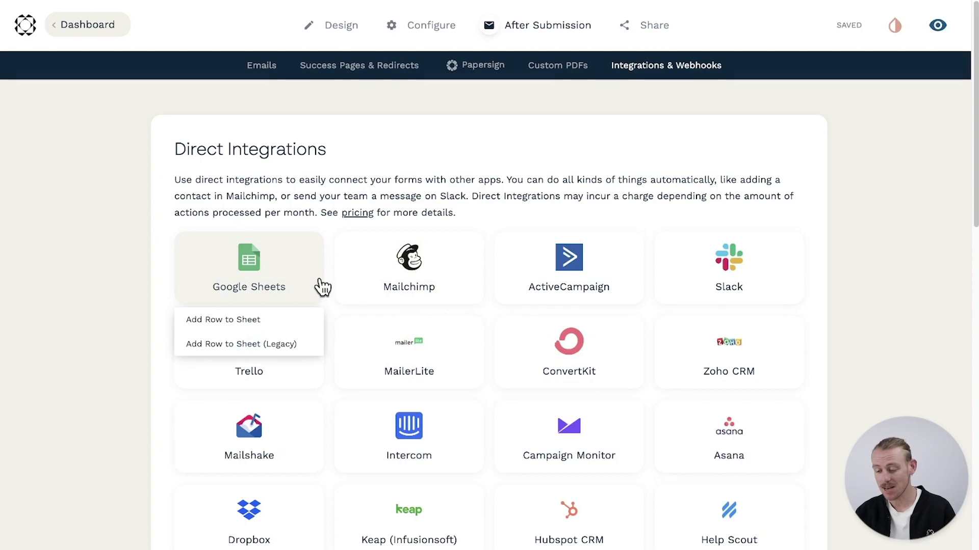
pyautogui.click(687, 281)
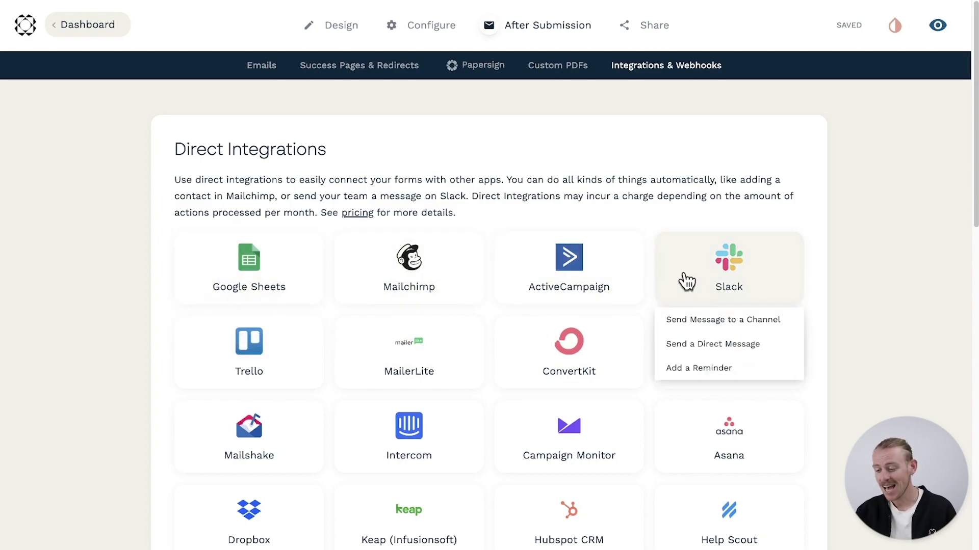
pyautogui.click(464, 280)
pyautogui.click(461, 321)
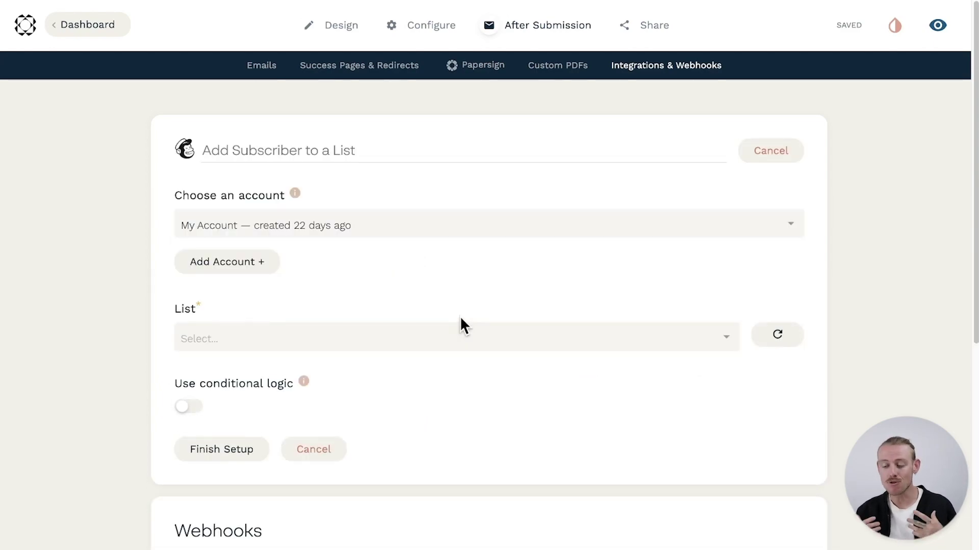
pyautogui.click(360, 32)
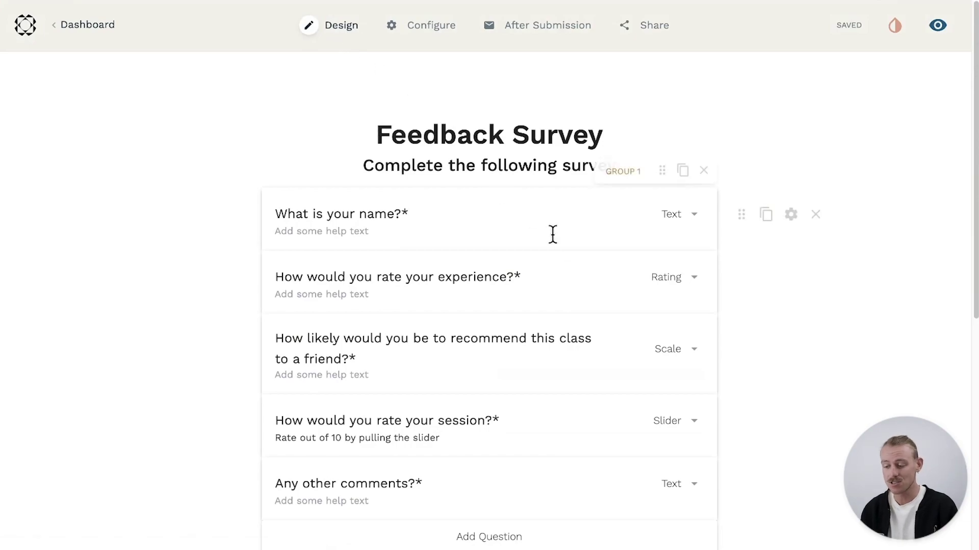
pyautogui.click(790, 278)
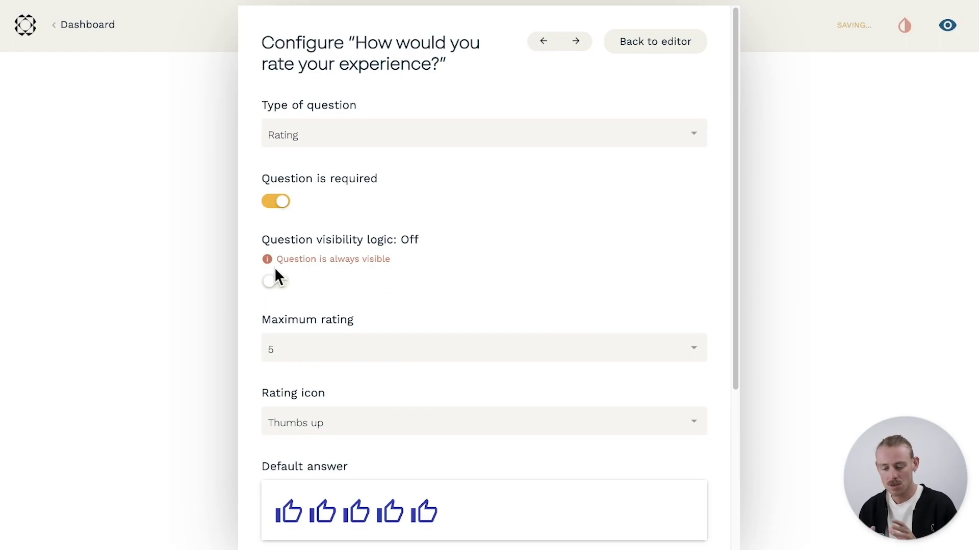
pyautogui.click(275, 281)
pyautogui.click(353, 331)
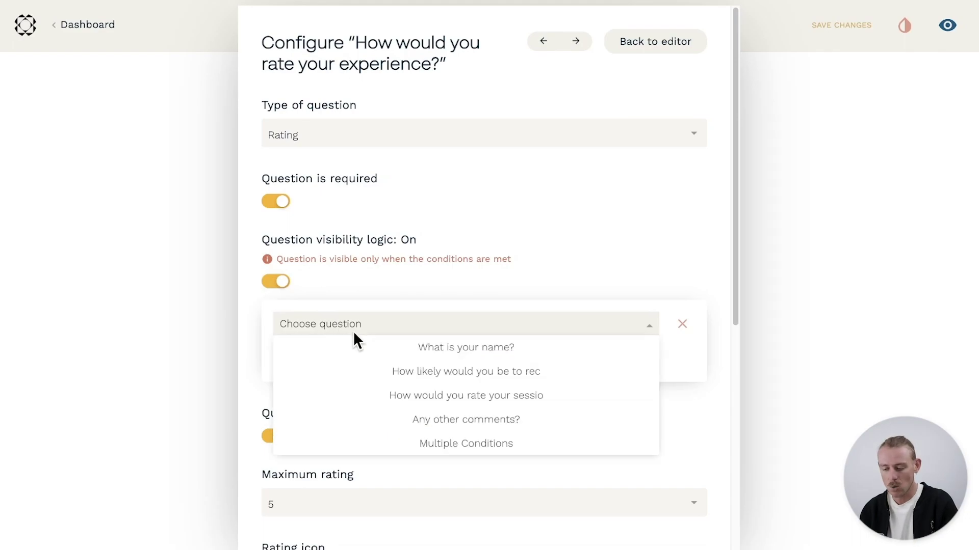
pyautogui.click(400, 345)
pyautogui.click(506, 326)
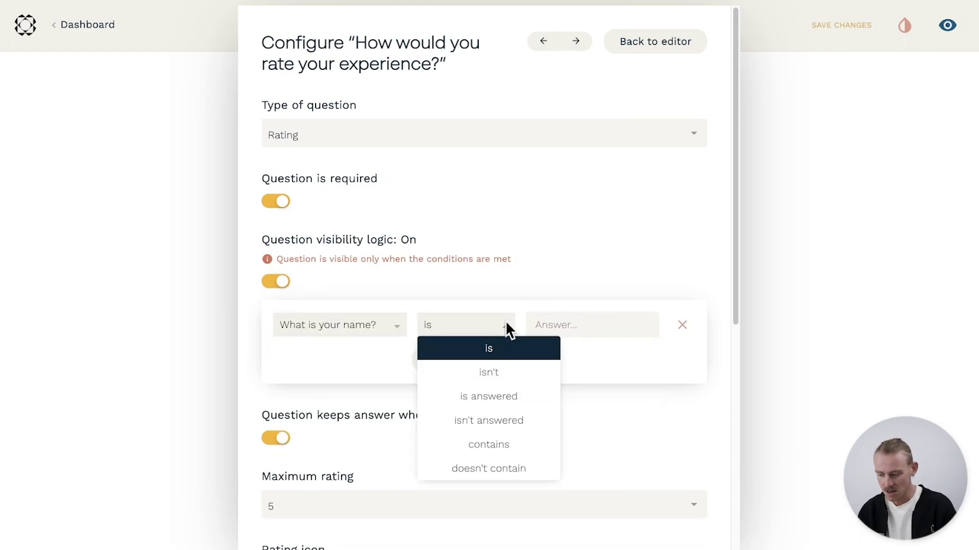
pyautogui.click(525, 397)
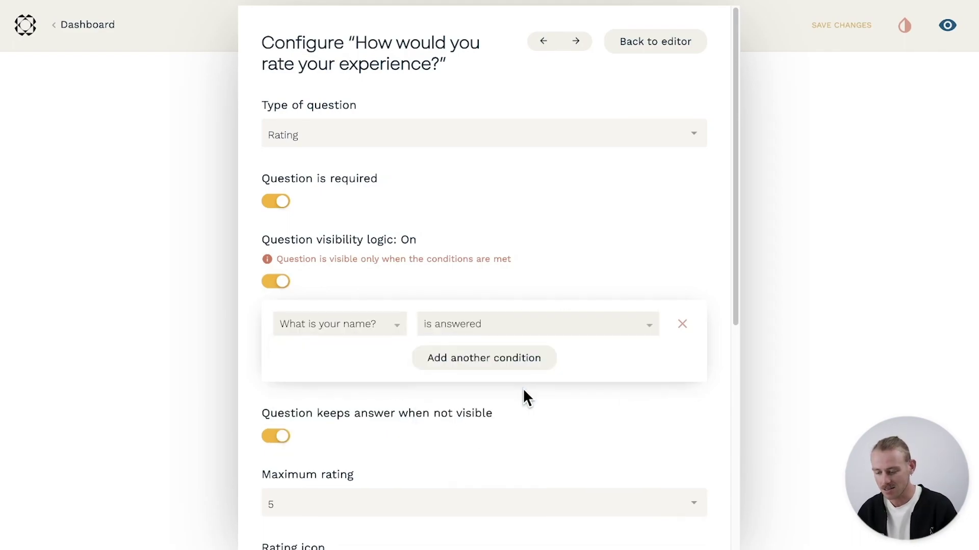
pyautogui.click(522, 329)
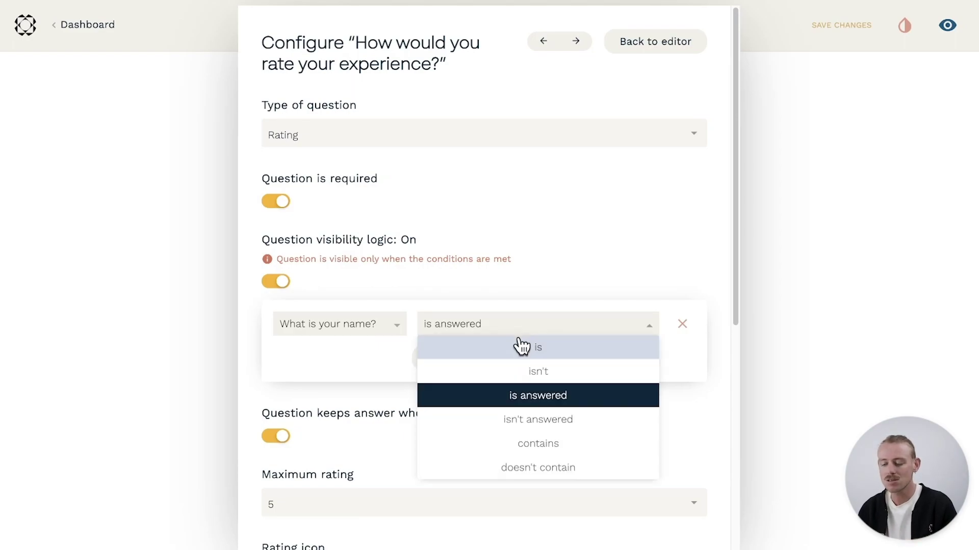
pyautogui.click(522, 347)
pyautogui.click(556, 328)
pyautogui.write('Alex')
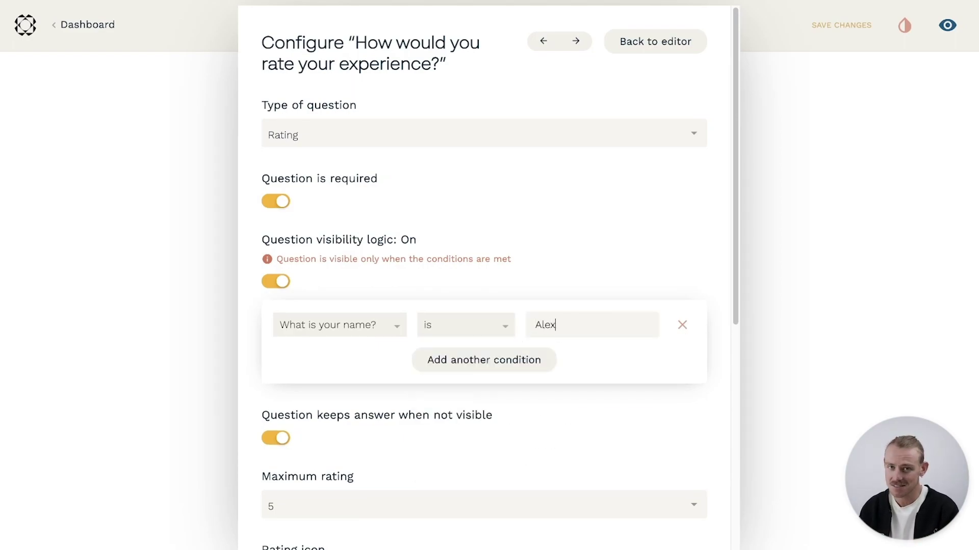
pyautogui.click(683, 326)
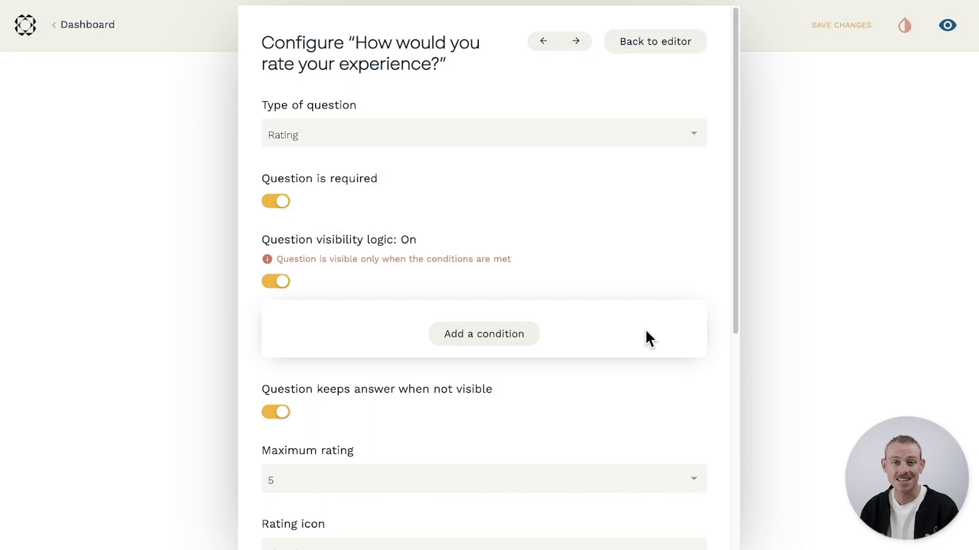
pyautogui.click(275, 281)
pyautogui.click(190, 287)
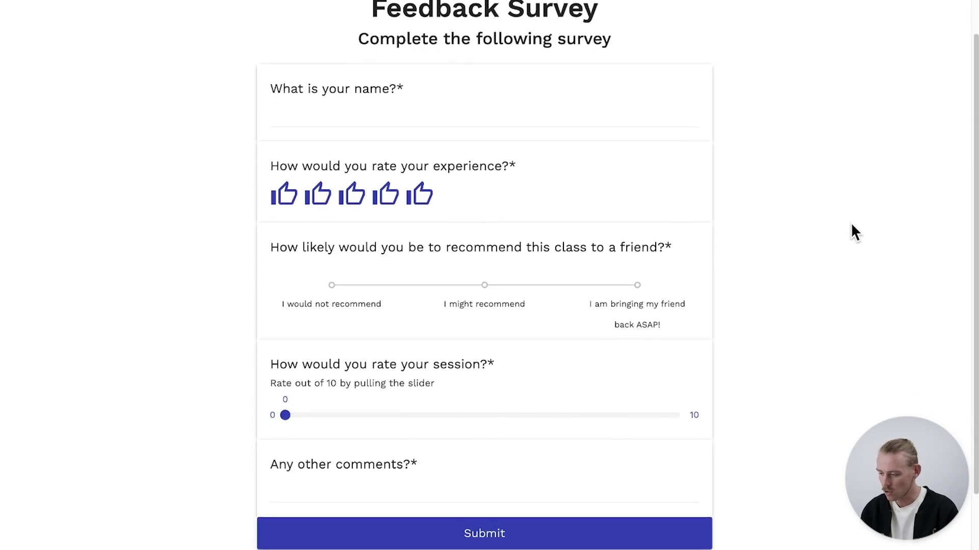
pyautogui.scroll(4, 851, 223)
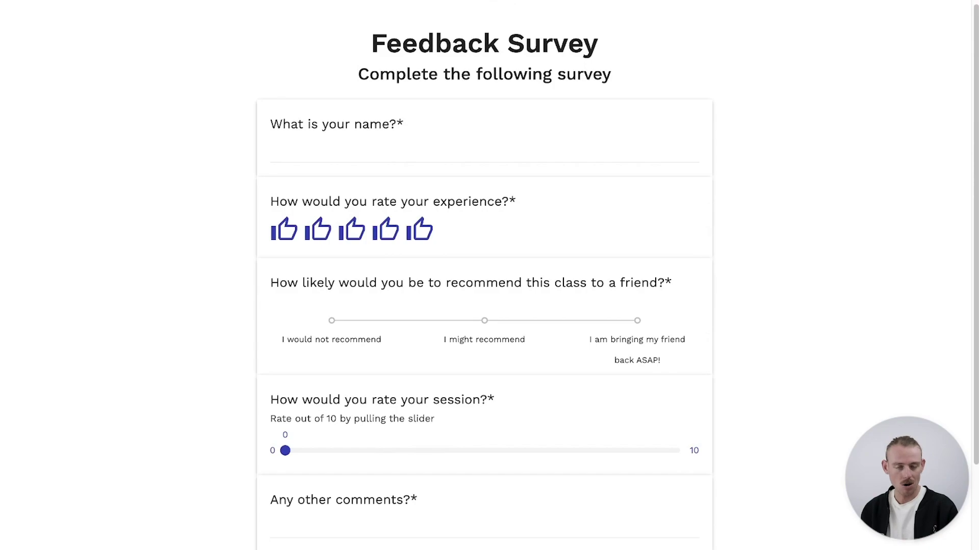
pyautogui.click(938, 24)
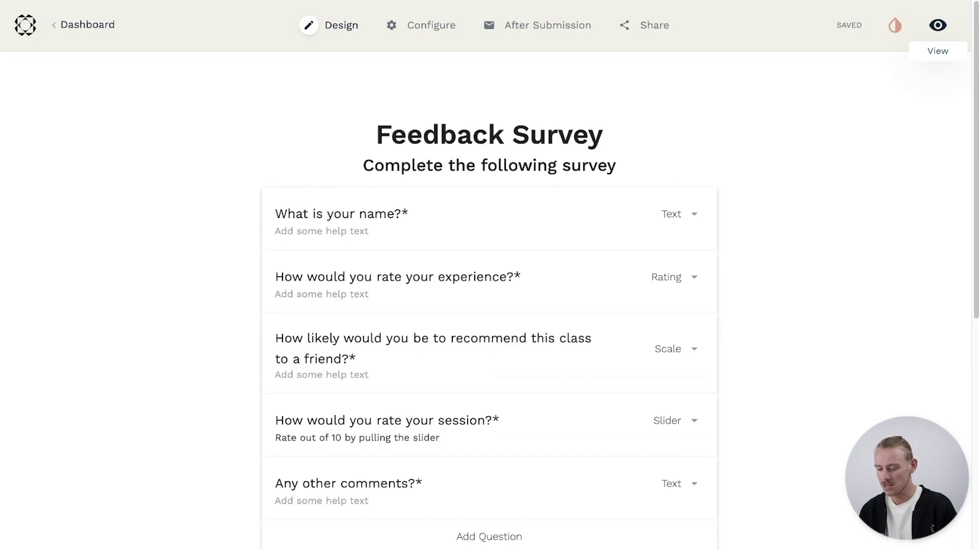
# - Insert an image block on a new line below the subtitle
pyautogui.click(658, 163)
pyautogui.press('Return')
pyautogui.write('/')
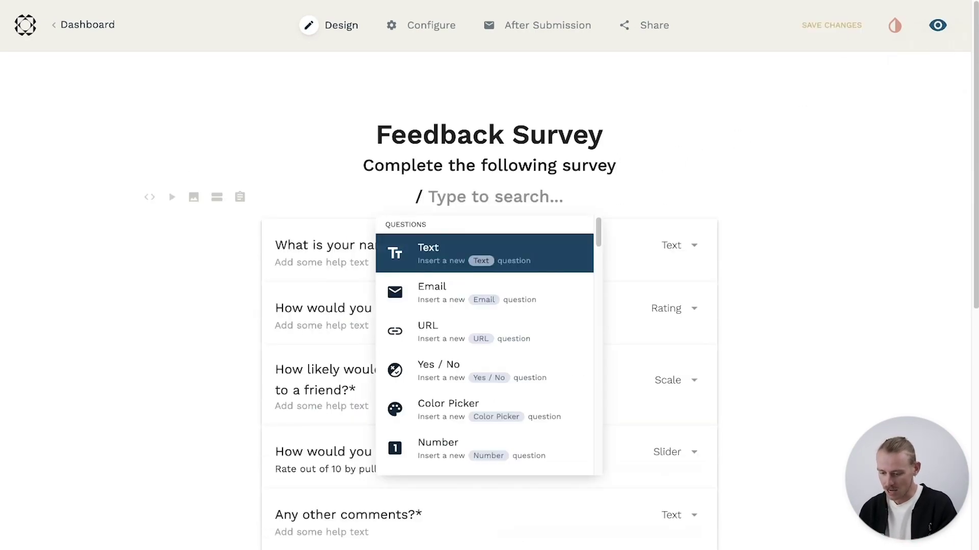
pyautogui.write('image')
pyautogui.press('Down')
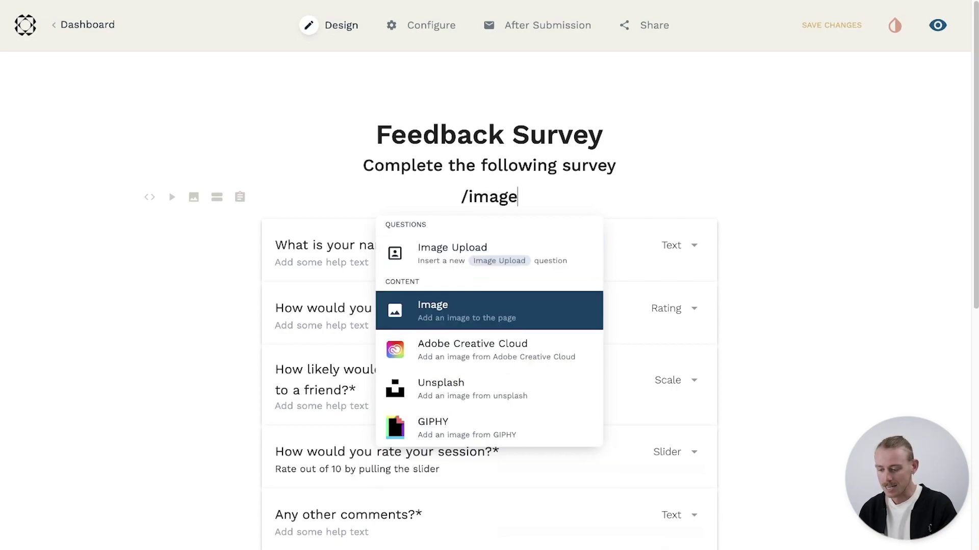
pyautogui.press('Return')
# - Add the thank-you GIF found by searching GIPHY for 'feedback', then delete it
pyautogui.click(201, 47)
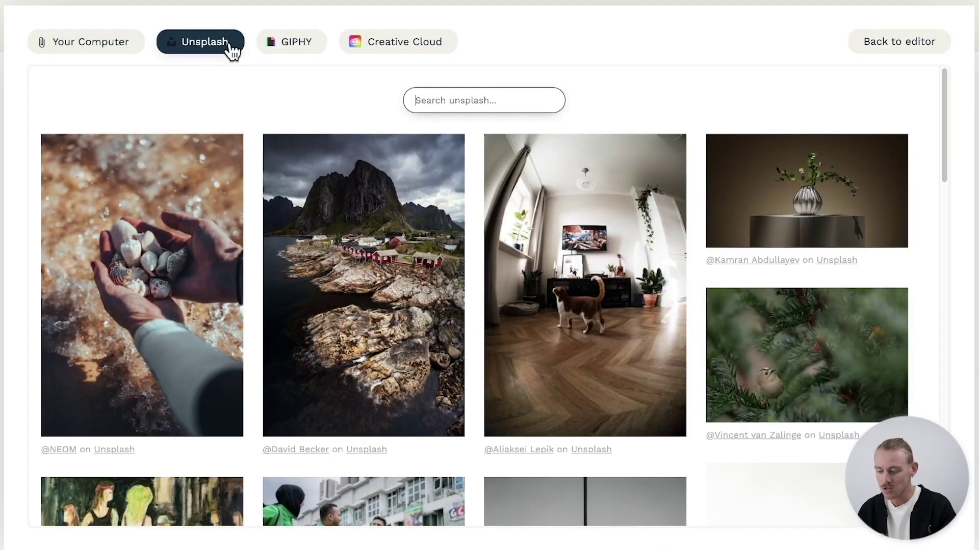
pyautogui.click(306, 48)
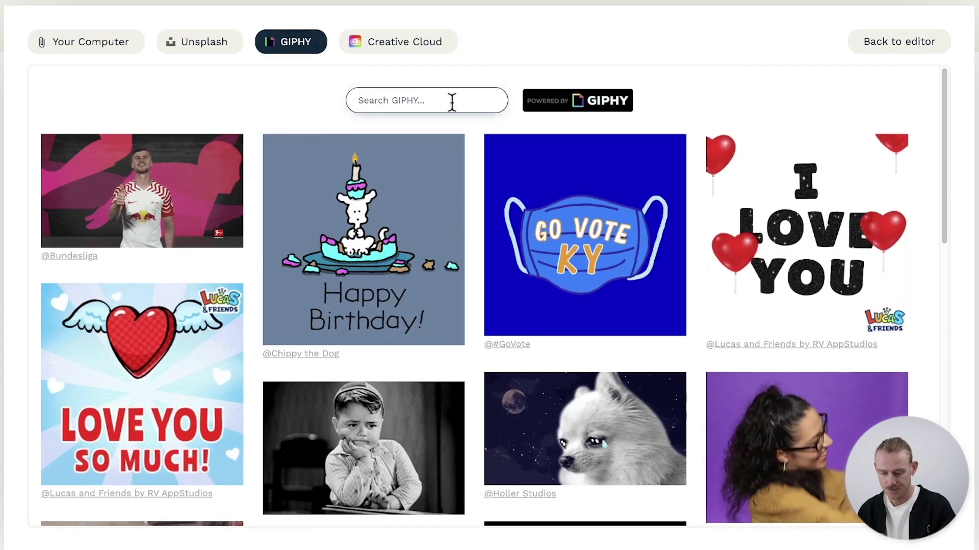
pyautogui.write('feedback')
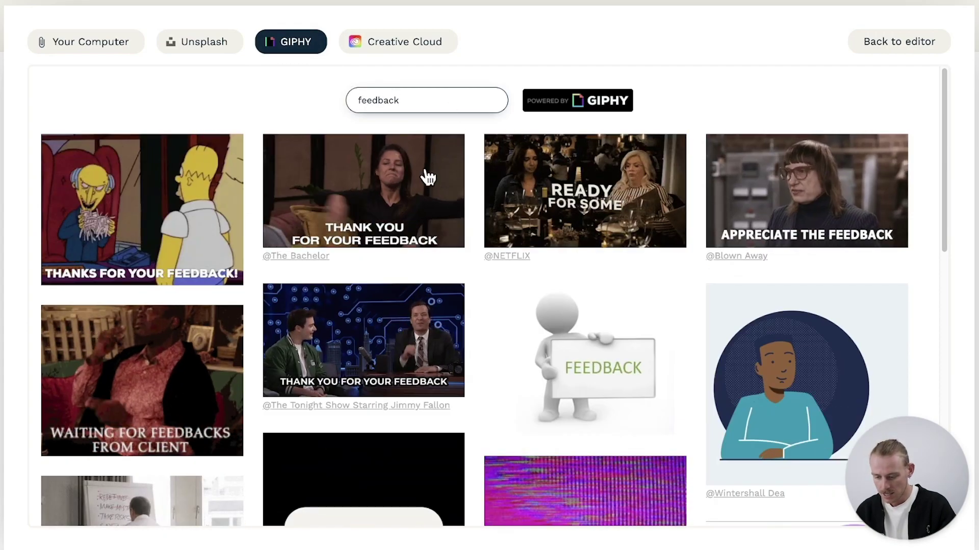
pyautogui.click(423, 178)
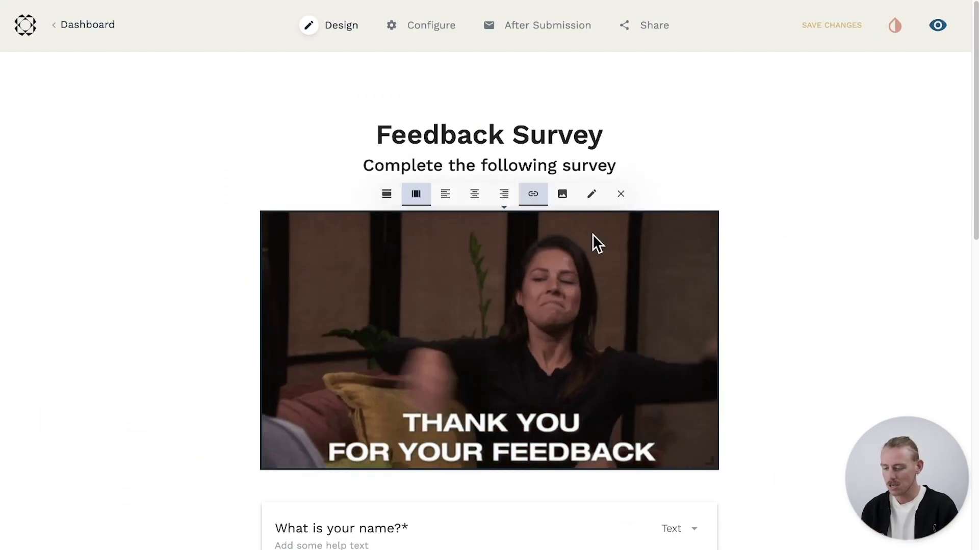
pyautogui.click(621, 194)
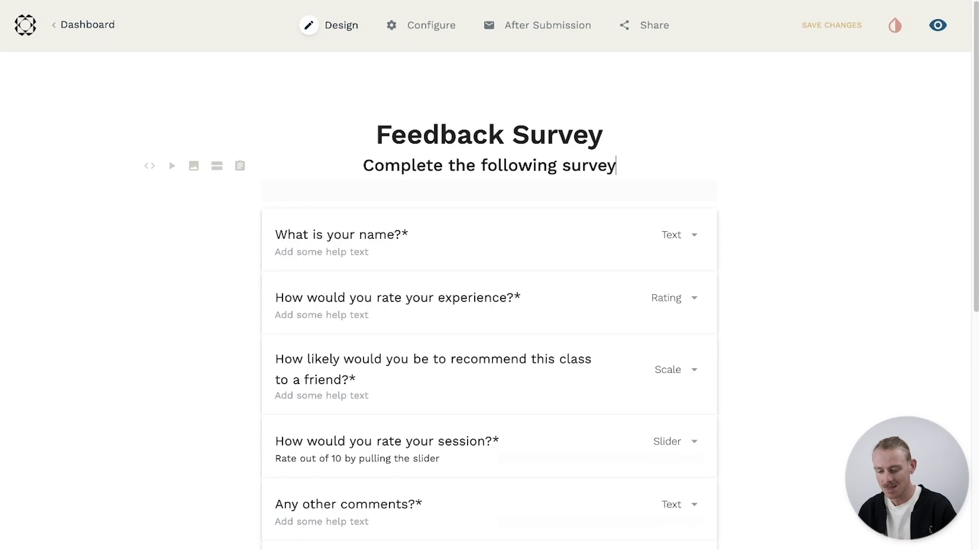
# - Set the theme background colour to pale peach F1DED5 and the active colour to brown
pyautogui.click(893, 28)
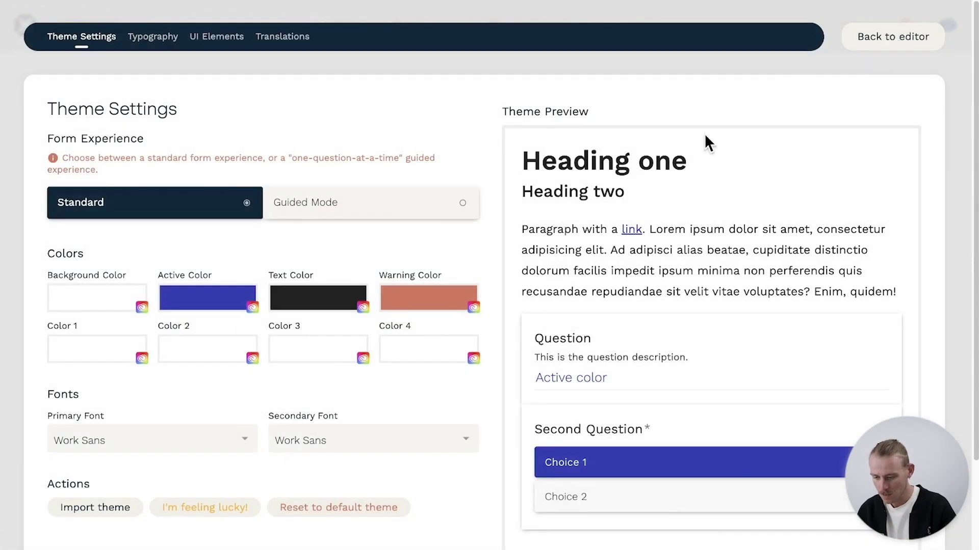
pyautogui.click(93, 302)
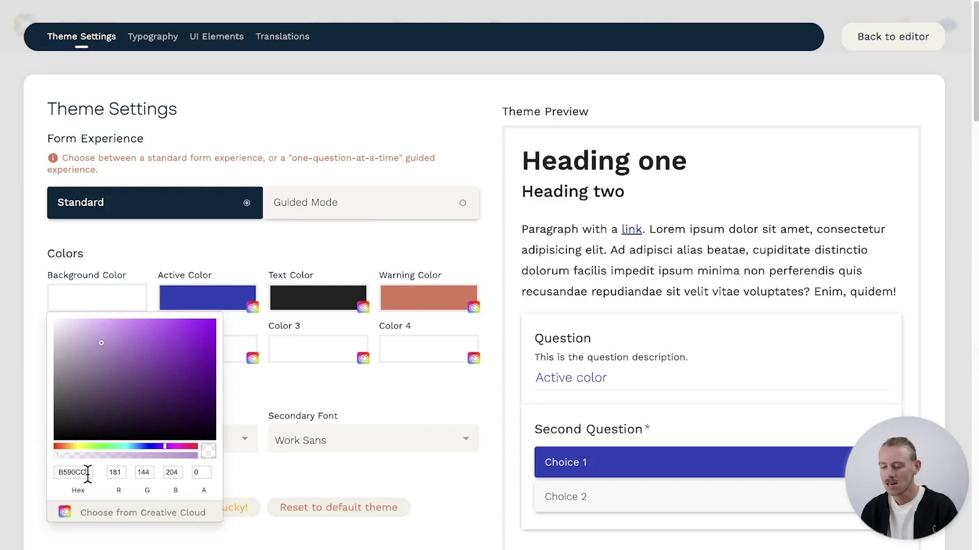
pyautogui.moveTo(85, 473); pyautogui.dragTo(50, 466)
pyautogui.write('F1DED5')
pyautogui.click(39, 410)
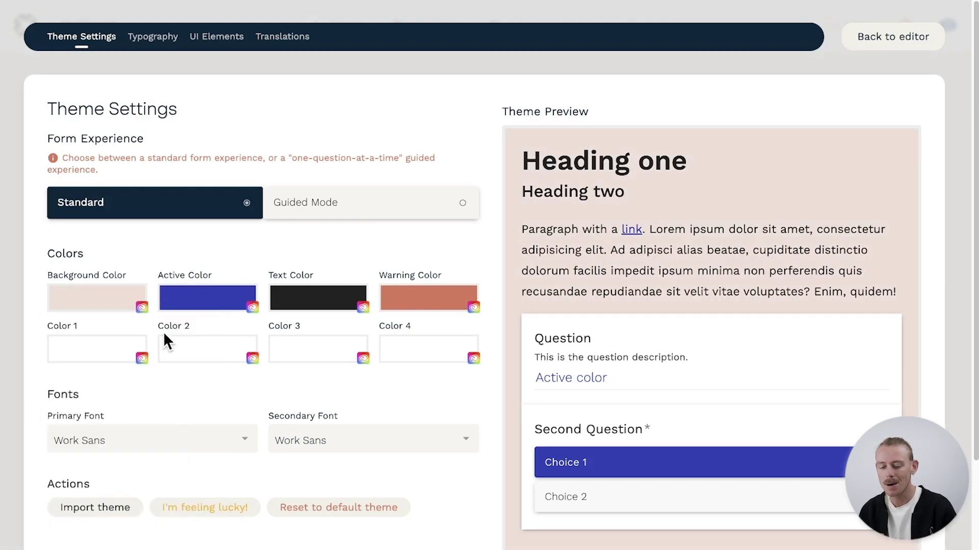
pyautogui.click(193, 298)
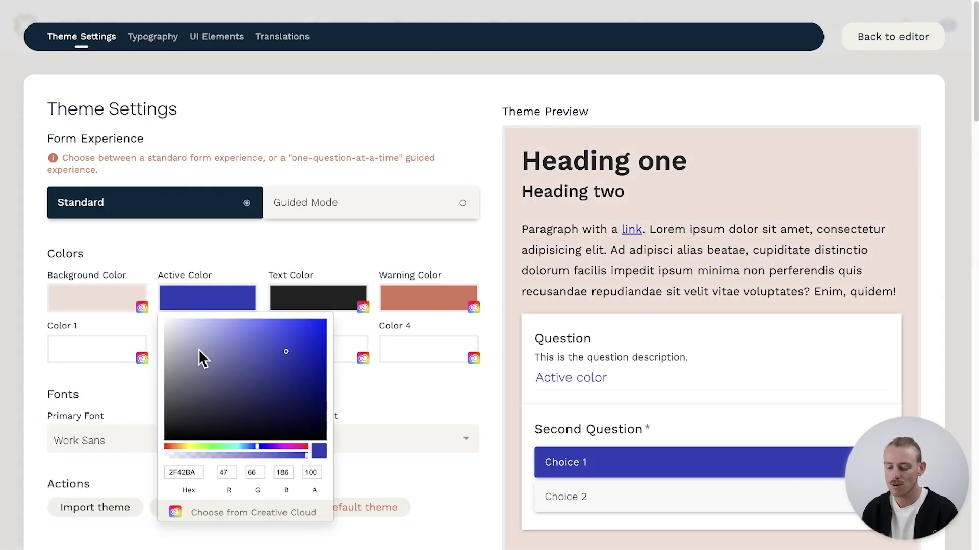
pyautogui.click(176, 447)
pyautogui.click(259, 248)
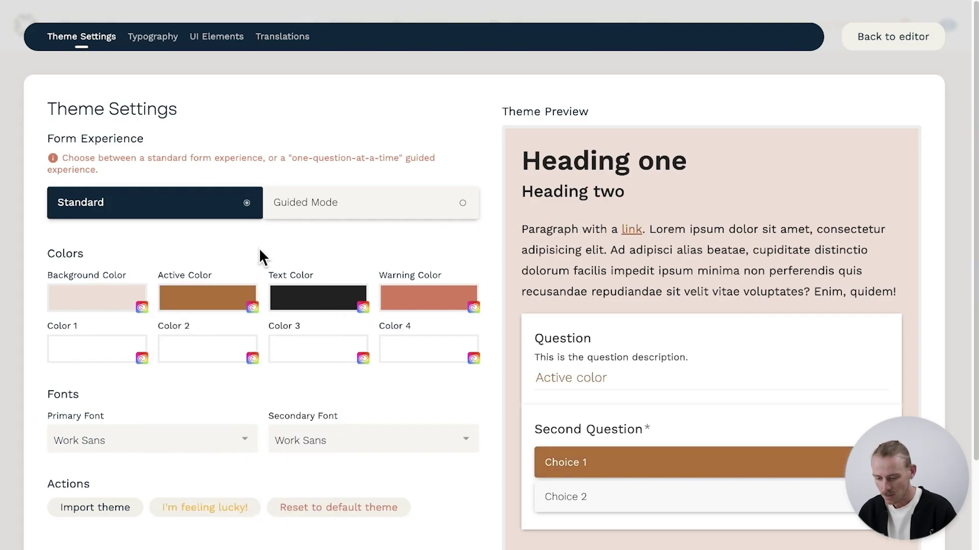
# - Set both primary and secondary fonts to Inter and switch the form to Guided Mode
pyautogui.click(236, 434)
pyautogui.write('Inter')
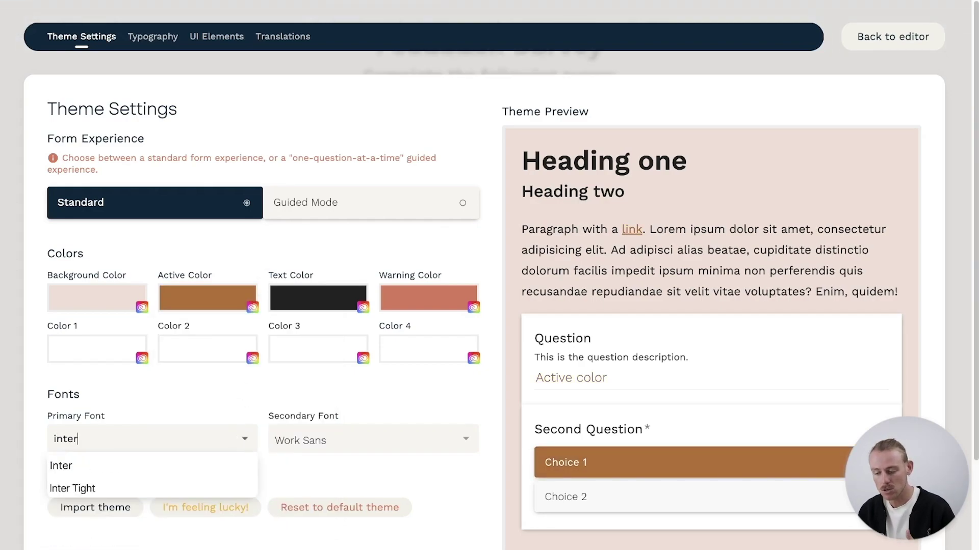
pyautogui.click(237, 462)
pyautogui.click(384, 444)
pyautogui.write('Inter')
pyautogui.click(377, 463)
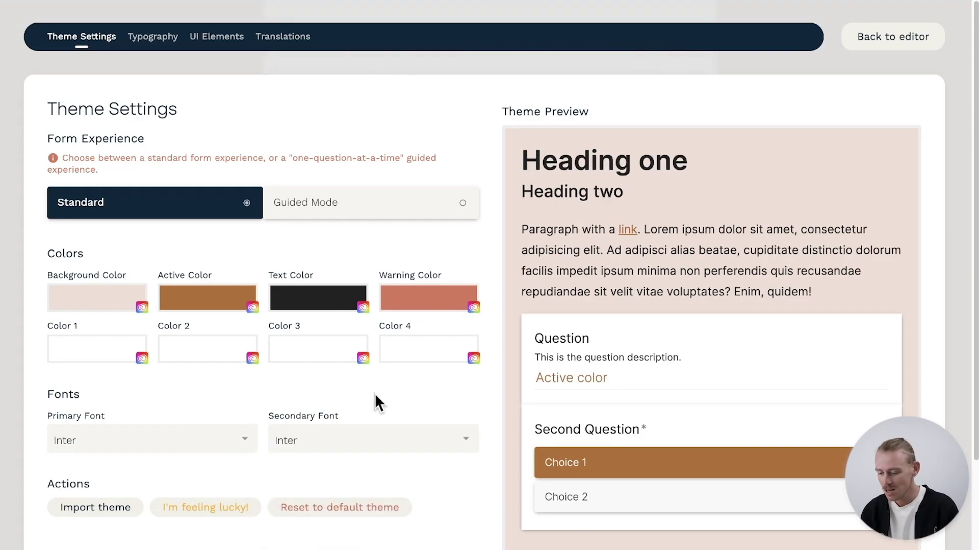
pyautogui.click(370, 213)
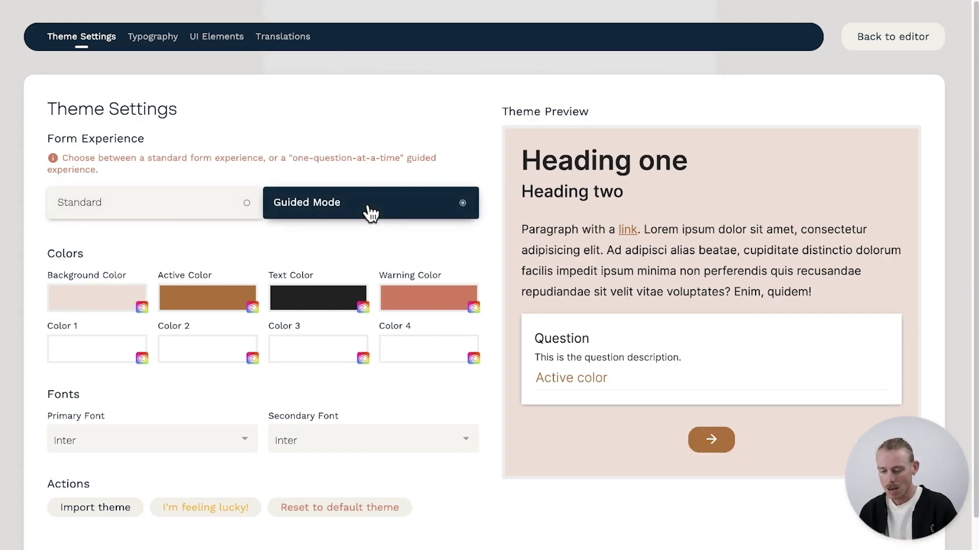
# - Test the live guided form: submit a name, give five thumbs, choose 'I am bringing my friend back ASAP!'
pyautogui.click(895, 46)
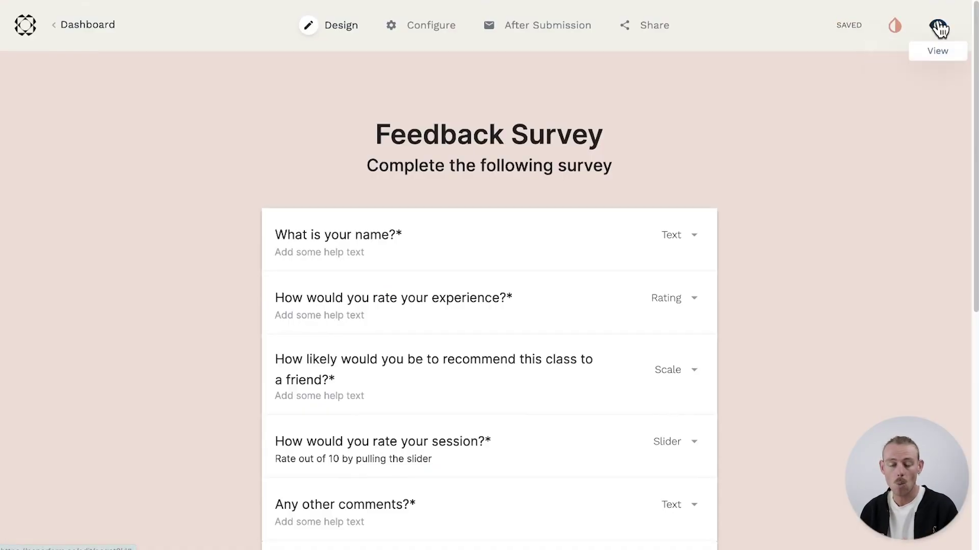
pyautogui.click(937, 26)
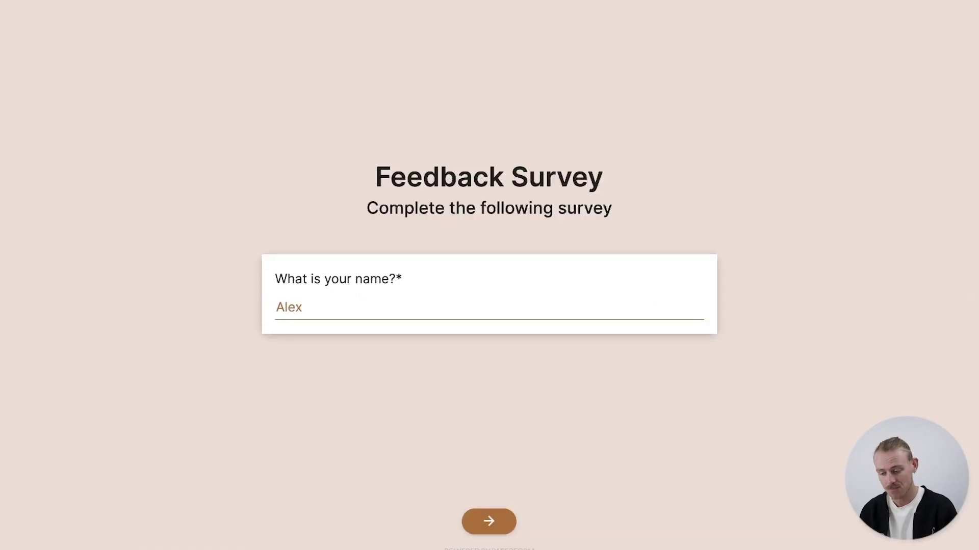
pyautogui.press('Return')
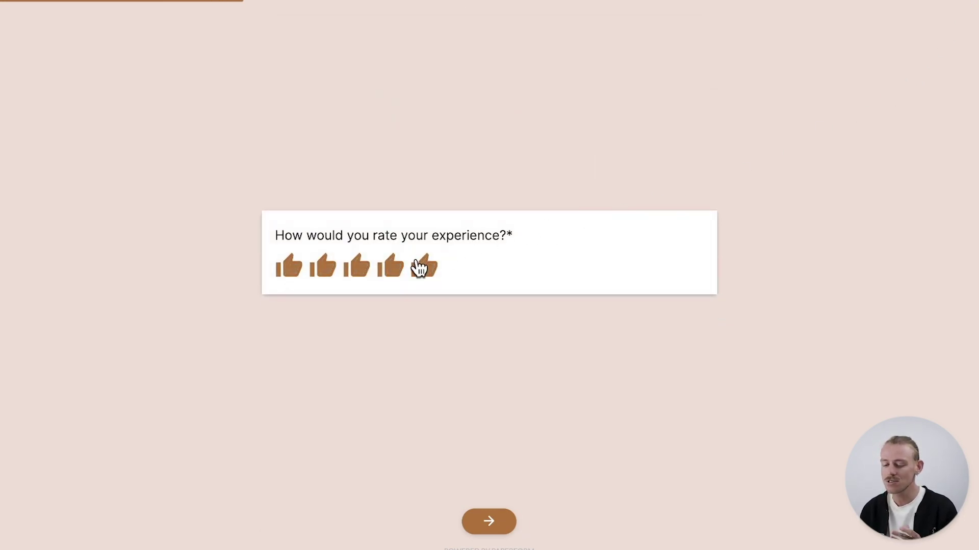
pyautogui.click(419, 267)
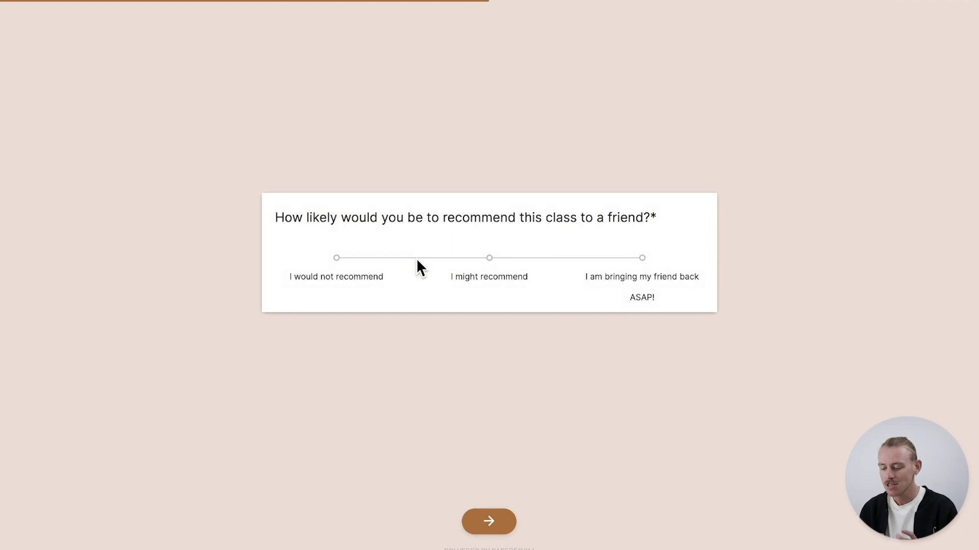
pyautogui.click(651, 258)
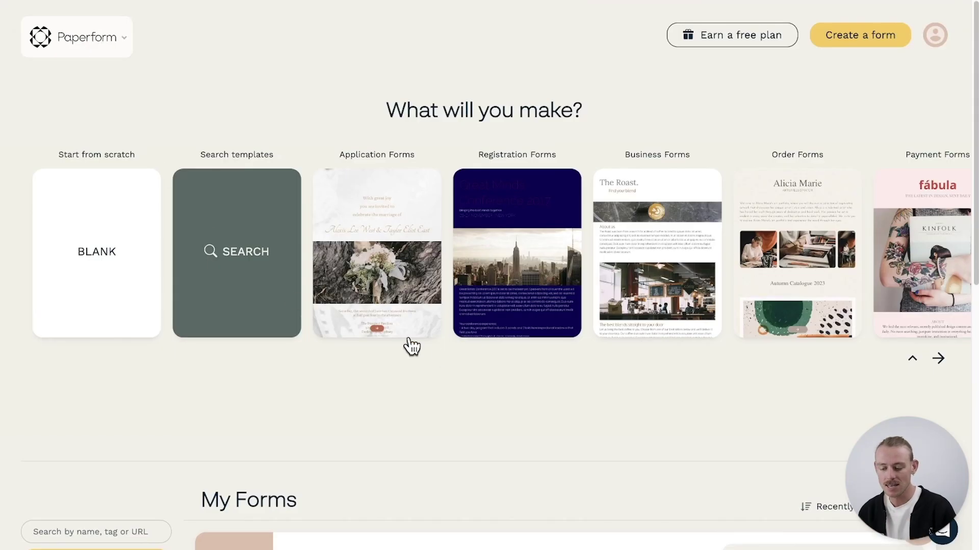
# - Scroll down the Dashboard to find My survey showing 1 Result in My Forms
pyautogui.scroll(-3, 658, 415)
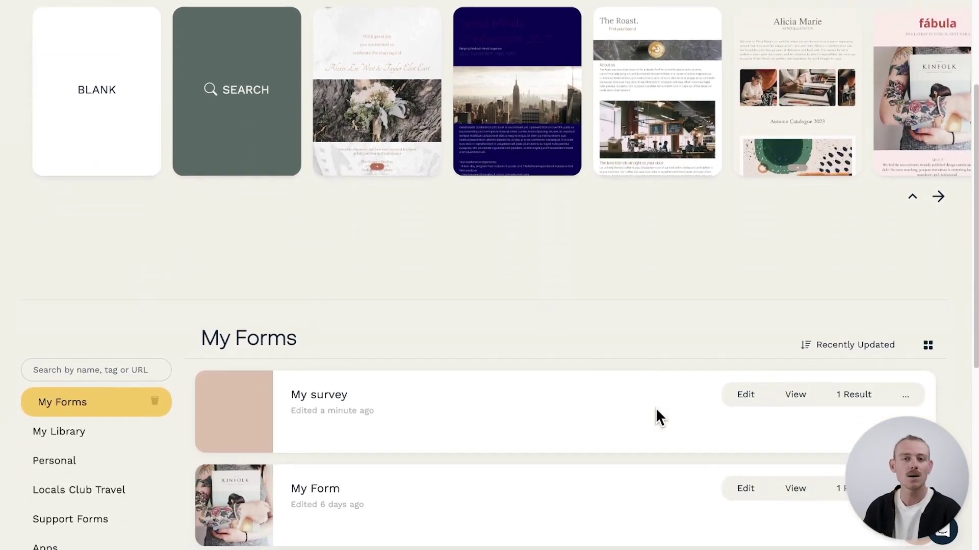
# - Open My survey's submissions and view the single response's details
pyautogui.click(855, 395)
pyautogui.click(338, 214)
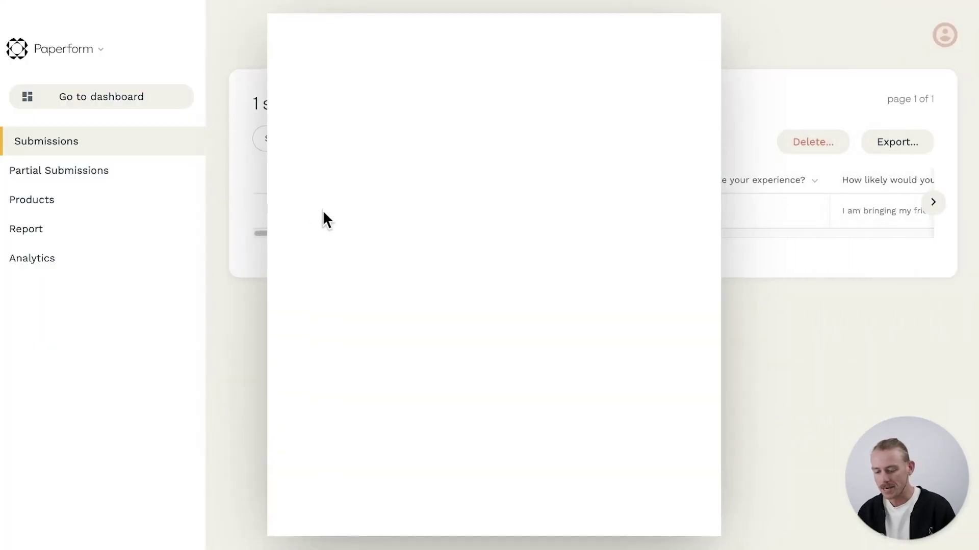
pyautogui.click(157, 178)
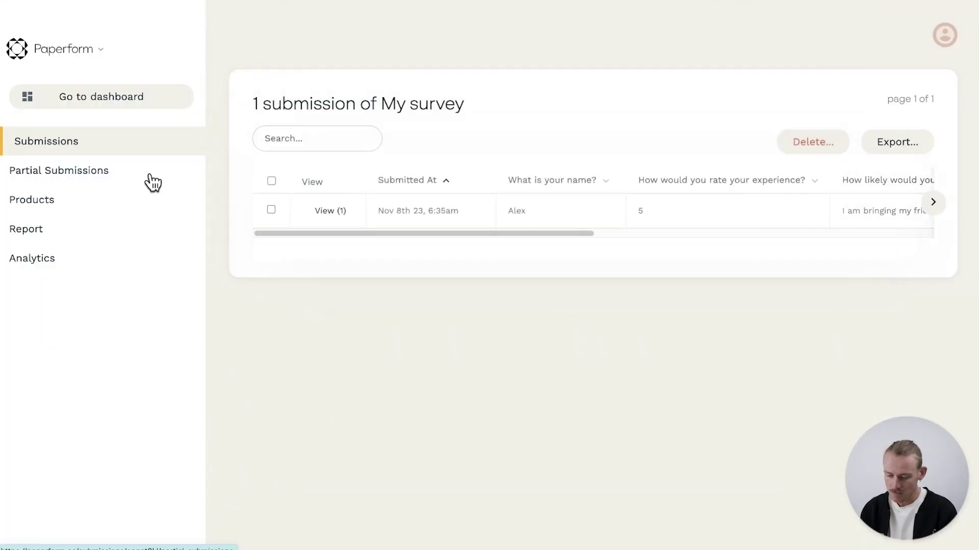
# - Check the Partial Submissions list, then review the submitted response again from the Submissions table
pyautogui.click(127, 178)
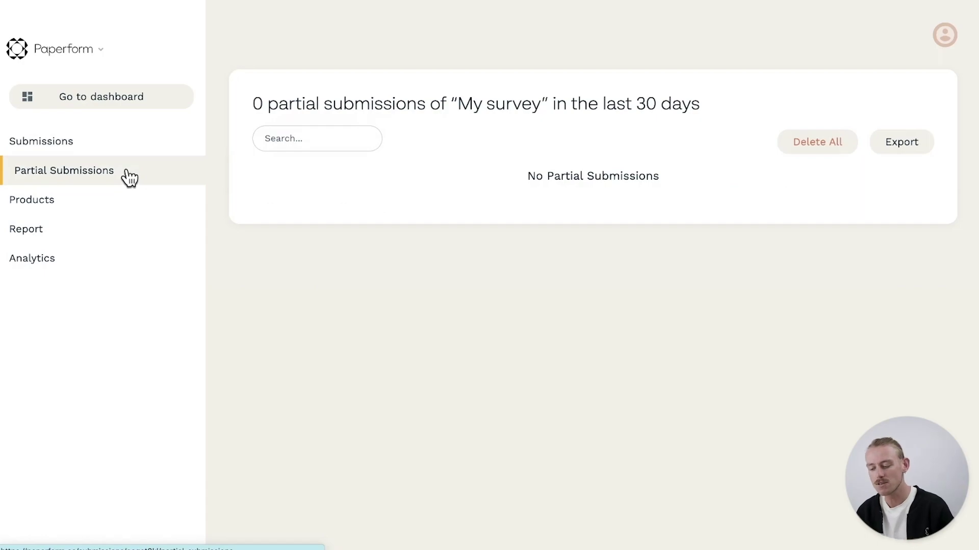
pyautogui.click(129, 149)
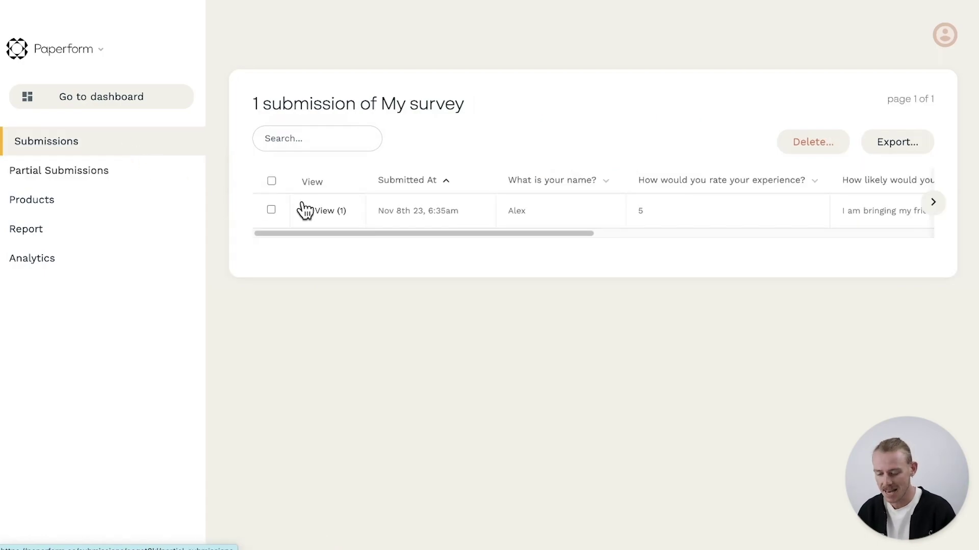
pyautogui.click(329, 211)
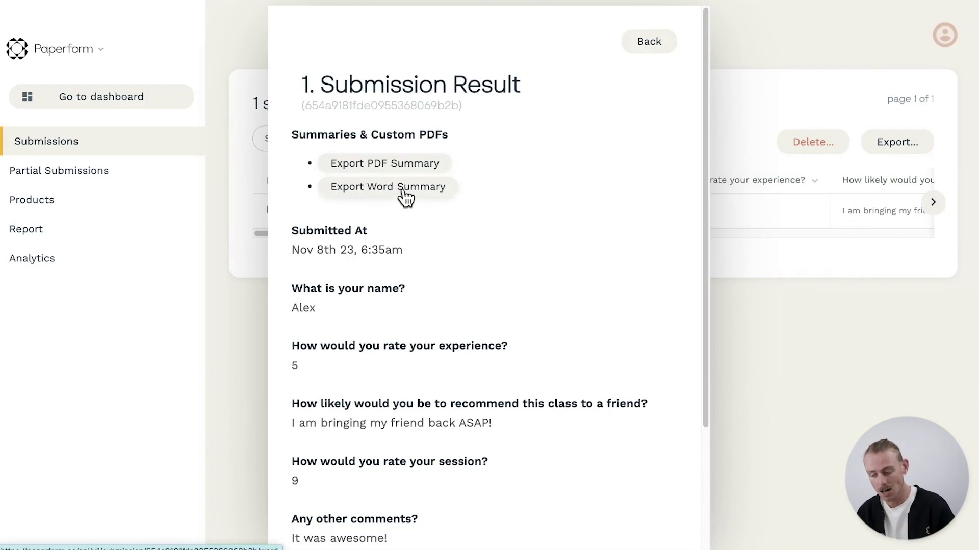
pyautogui.click(772, 325)
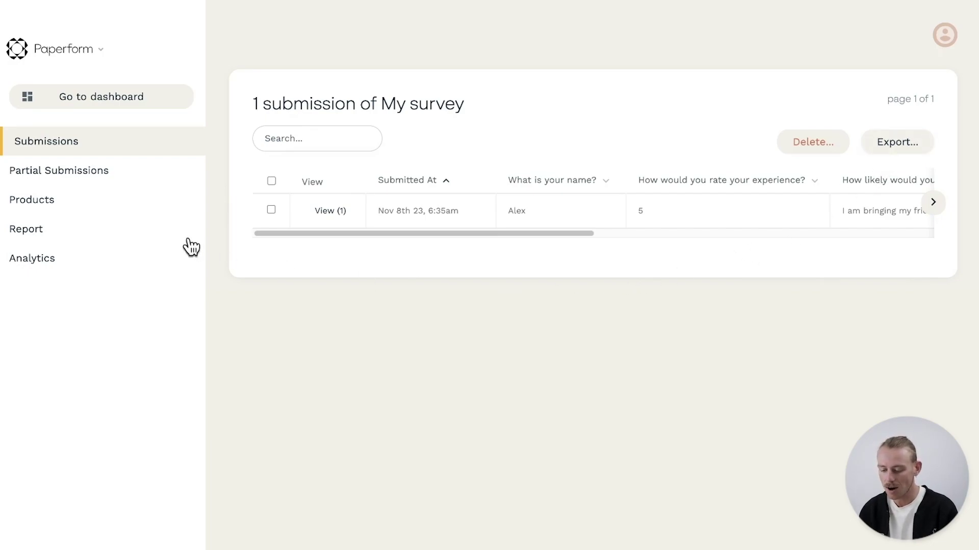
# - View My survey's Report, then its Analytics showing 2 views, 1 submission and 100% completion
pyautogui.click(153, 230)
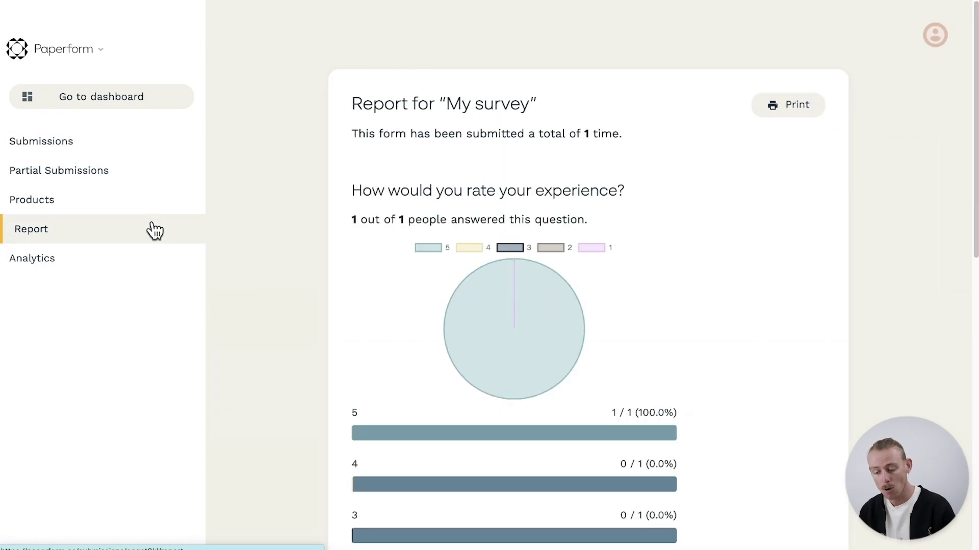
pyautogui.click(163, 263)
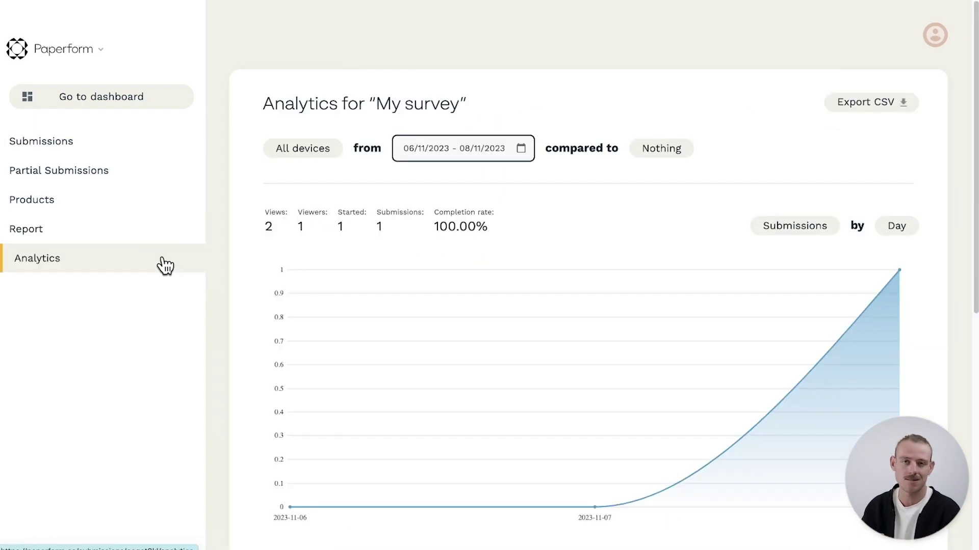